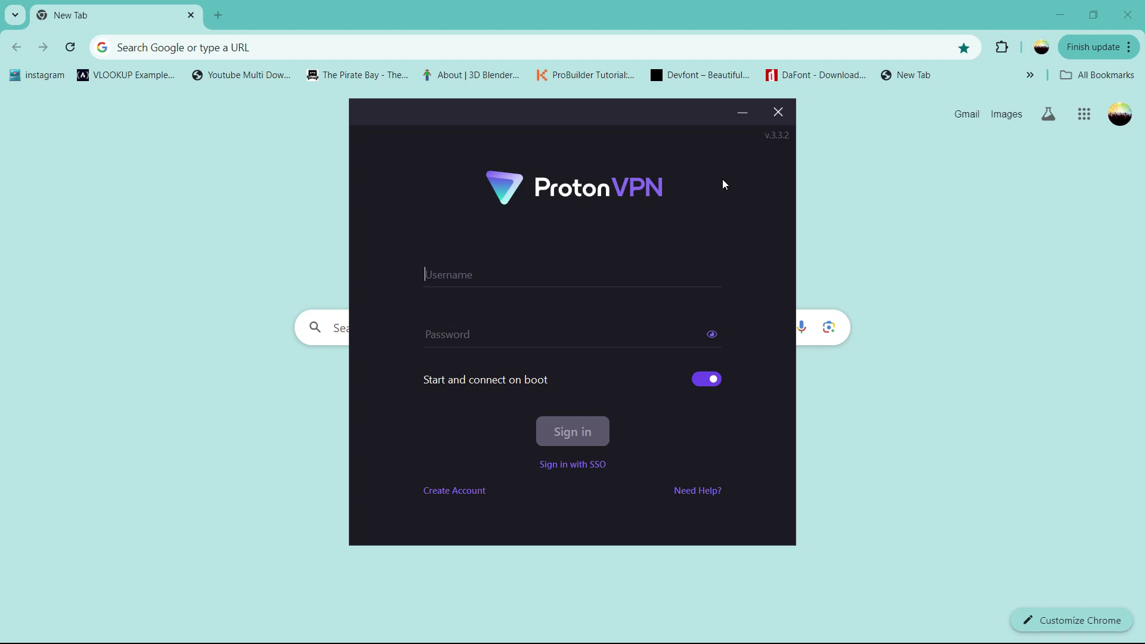
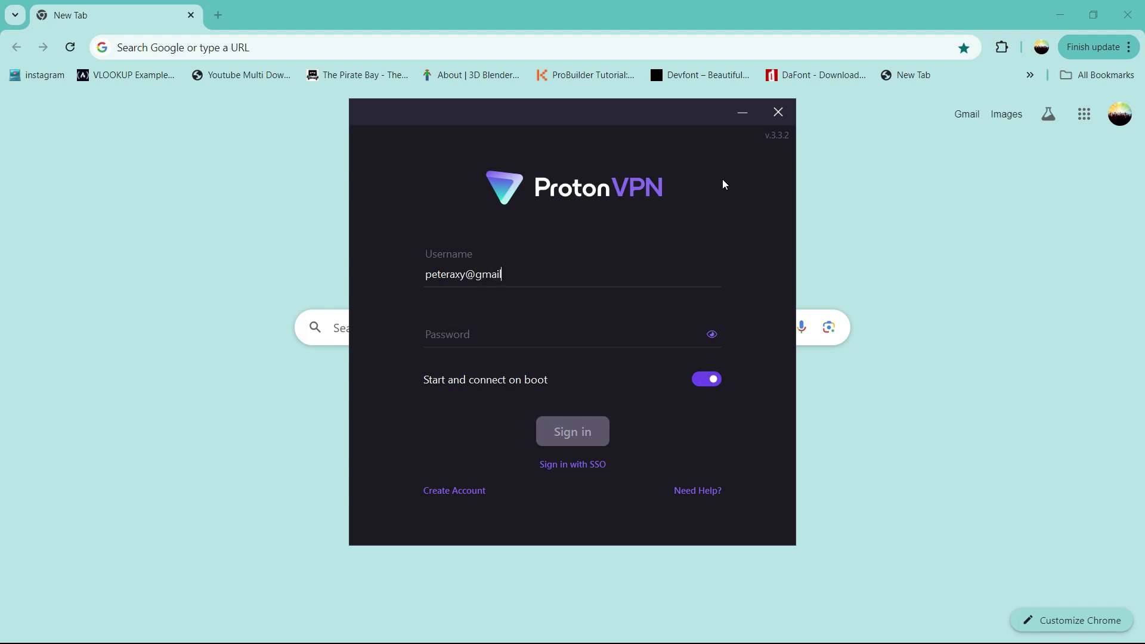
Enter the account e-mail as Username and the account password in Proton VPN's sign-in form.
{"action": "type", "text": "•"}
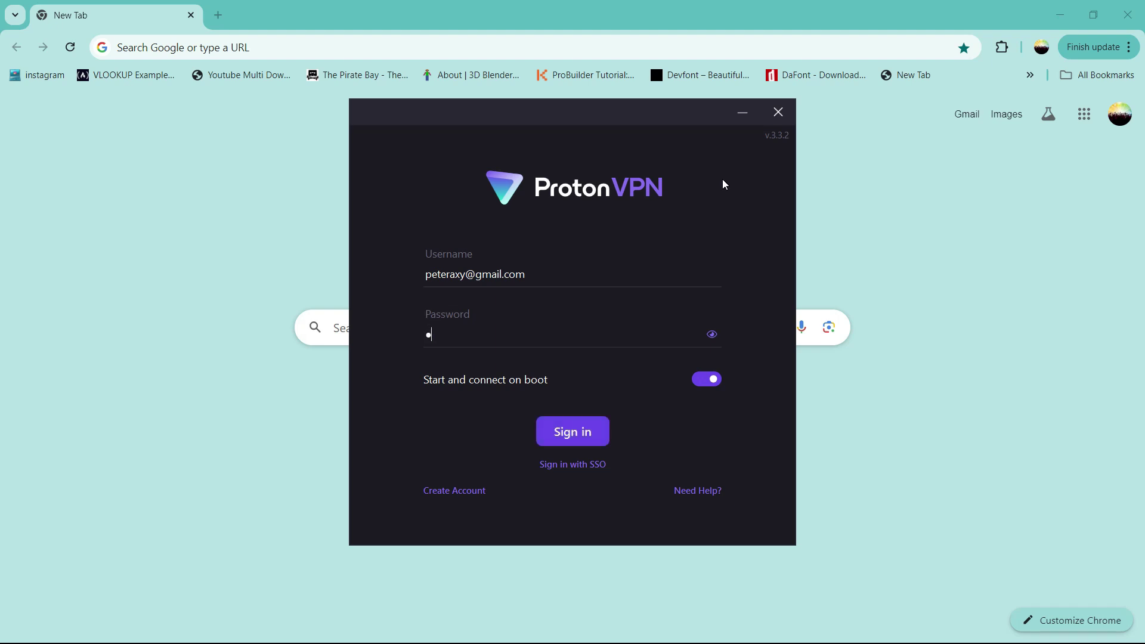
{"action": "type", "text": "•••••"}
{"action": "type", "text": "••••"}
Submit sign-in, solve the slider puzzle, then retype a corrected account password after rejection.
{"action": "key", "text": "Return"}
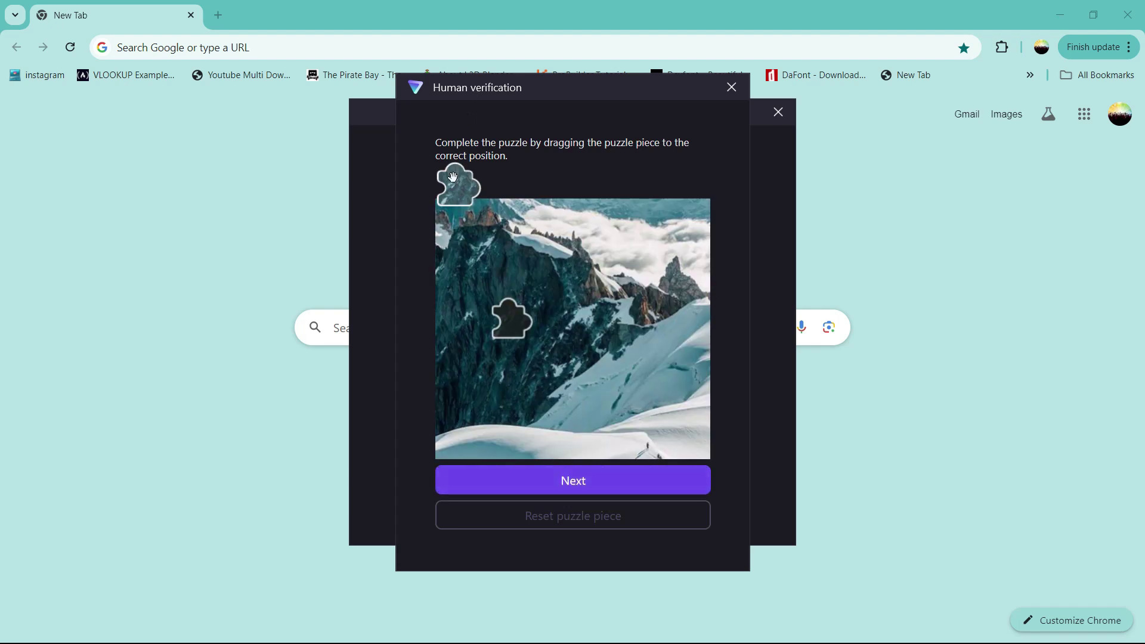
{"action": "left_click_drag", "start_coordinate": [455, 180], "coordinate": [505, 319]}
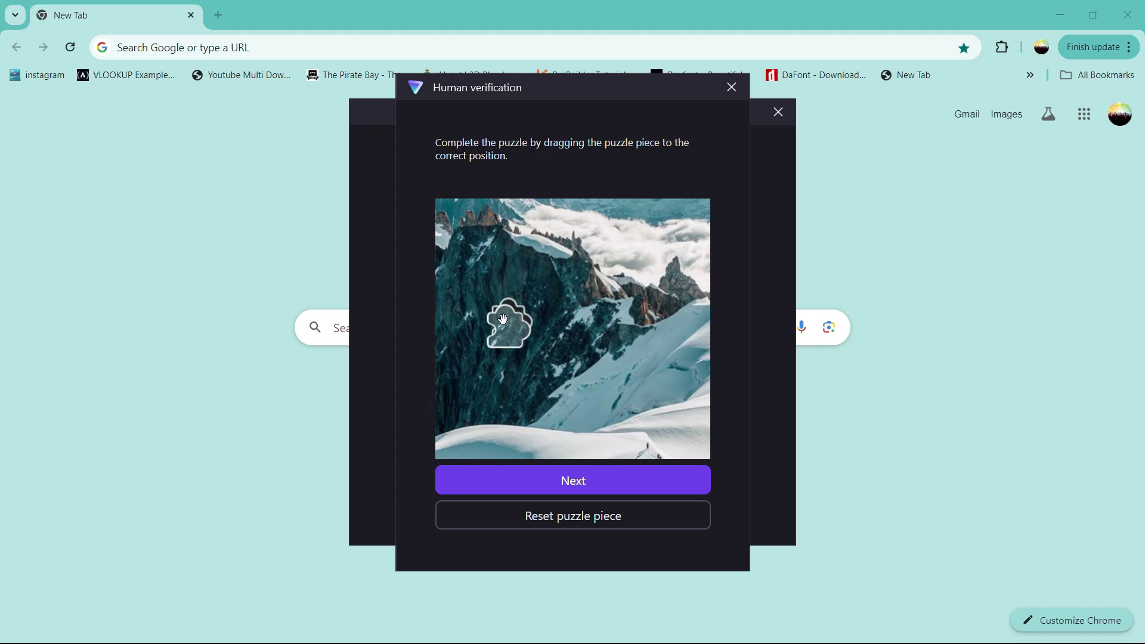
{"action": "left_click", "coordinate": [512, 479]}
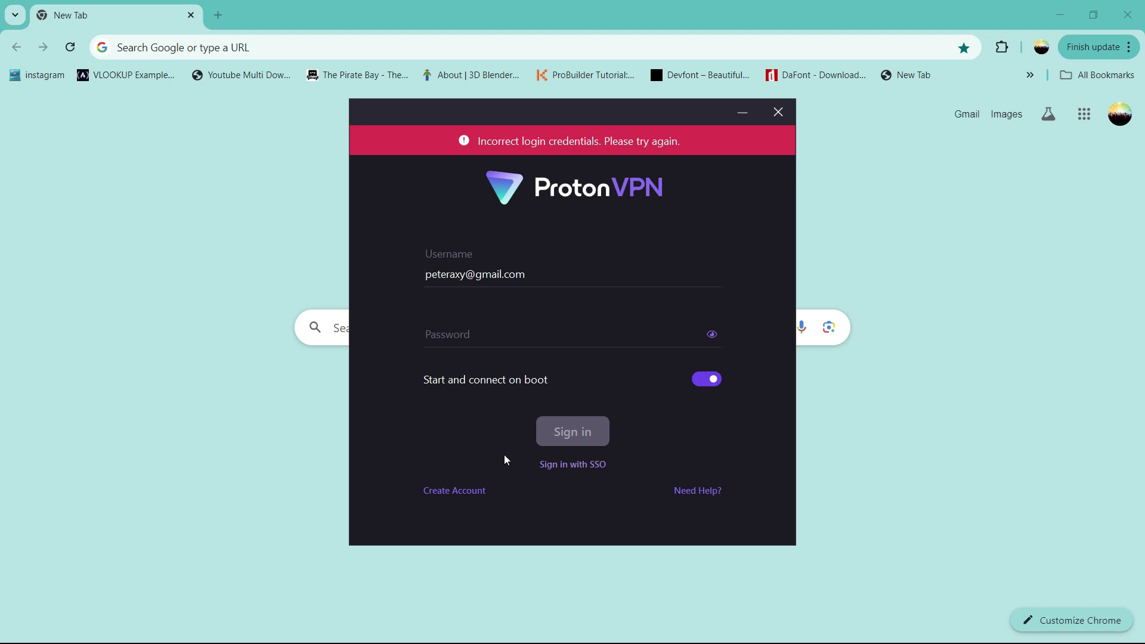
{"action": "left_click", "coordinate": [502, 336]}
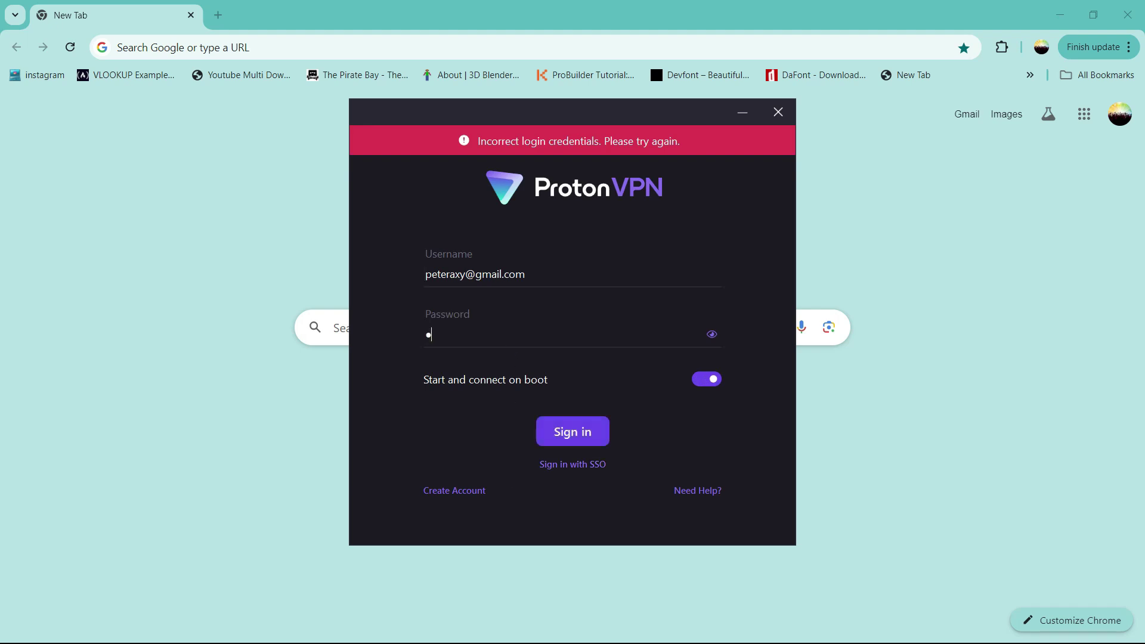
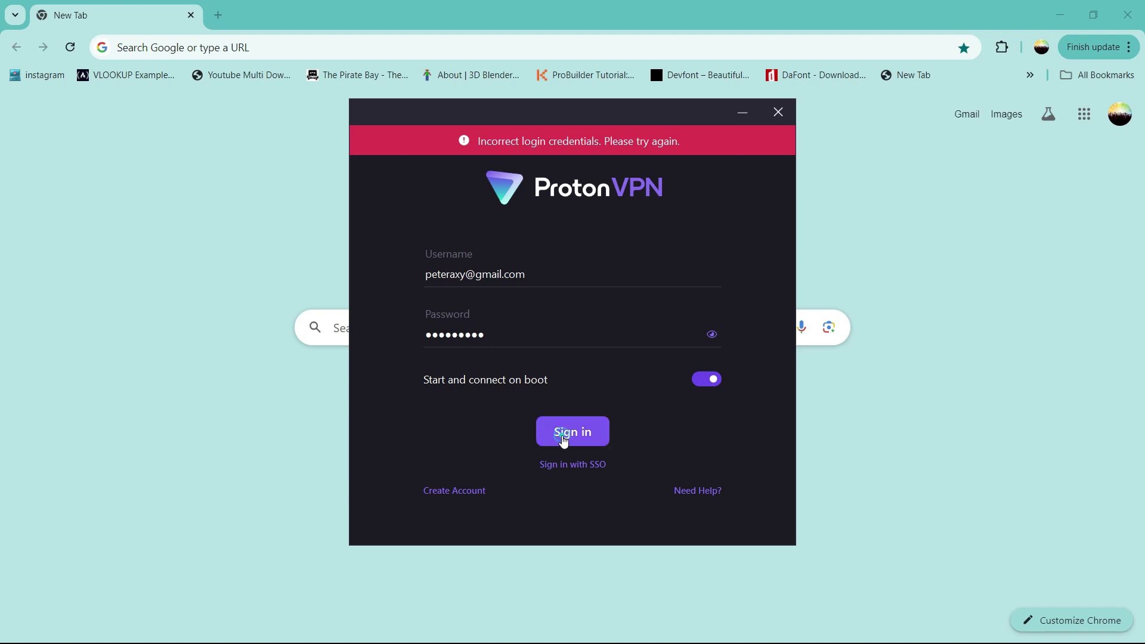
Sign in with the corrected password, maximize the window, and skip the Welcome on Board offer.
{"action": "left_click", "coordinate": [563, 436]}
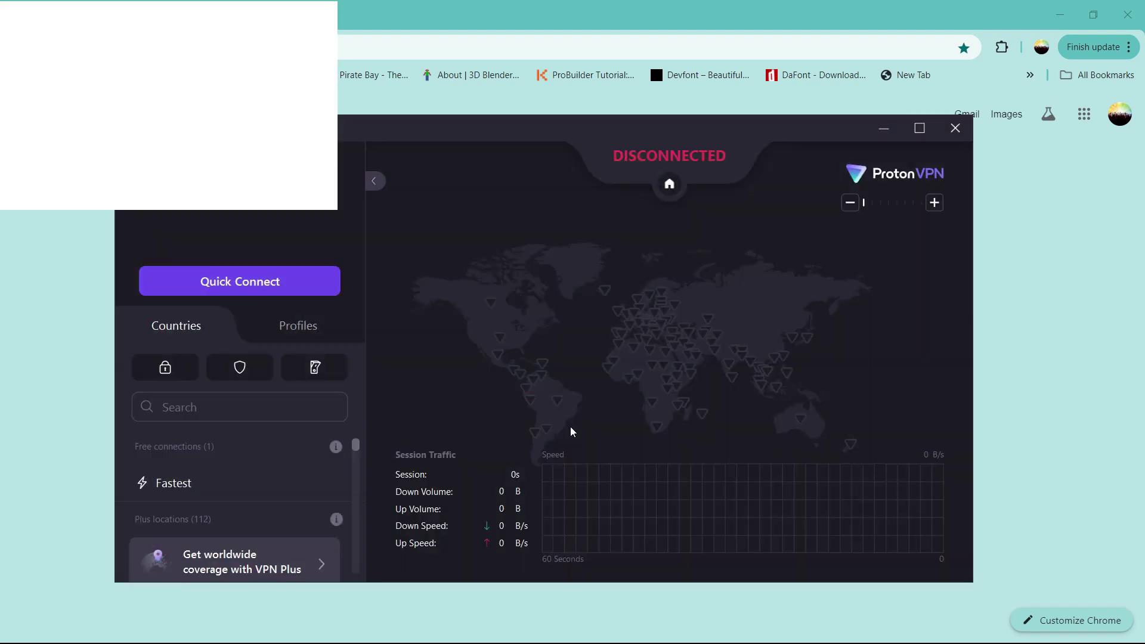
{"action": "left_click", "coordinate": [921, 134]}
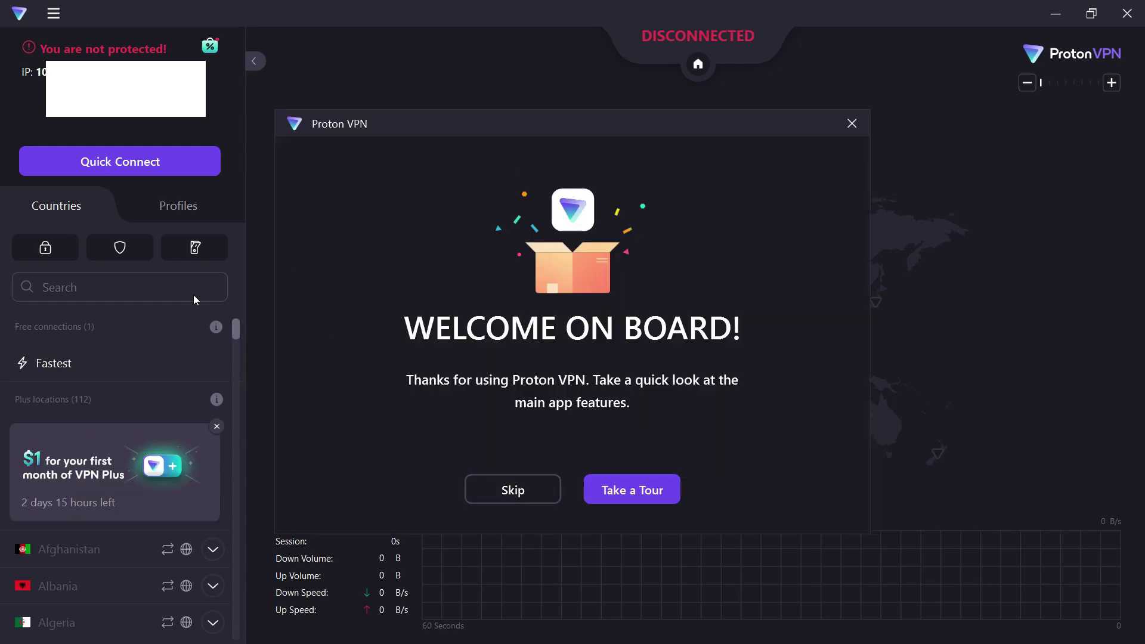
{"action": "left_click", "coordinate": [507, 502]}
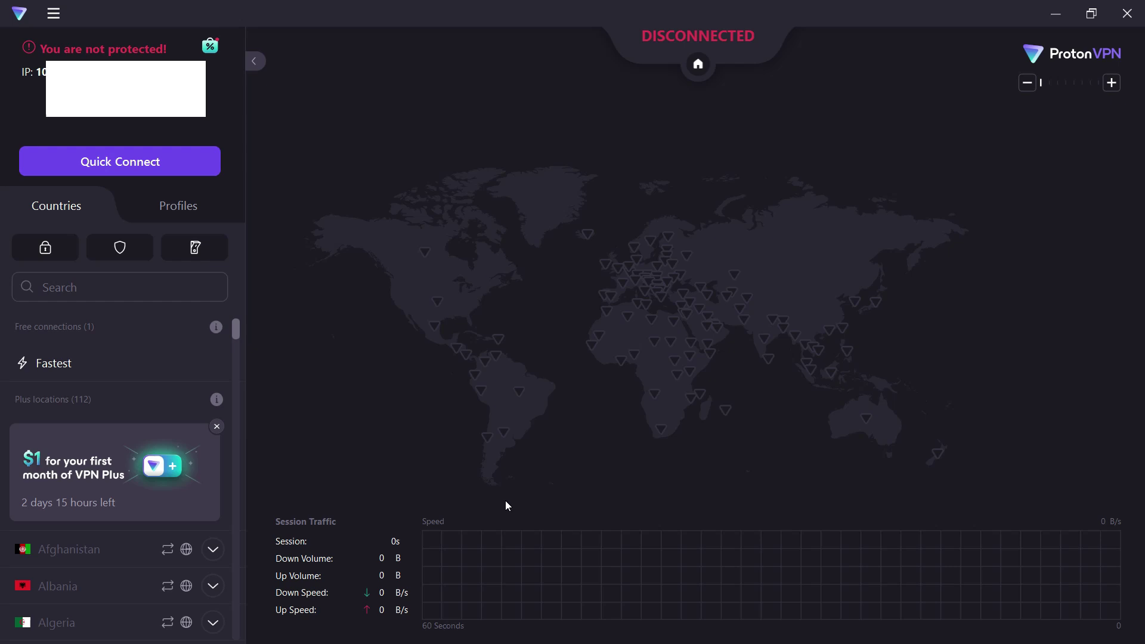
Quick Connect to a free Romanian server, then switch to the Chrome window.
{"action": "left_click", "coordinate": [82, 157]}
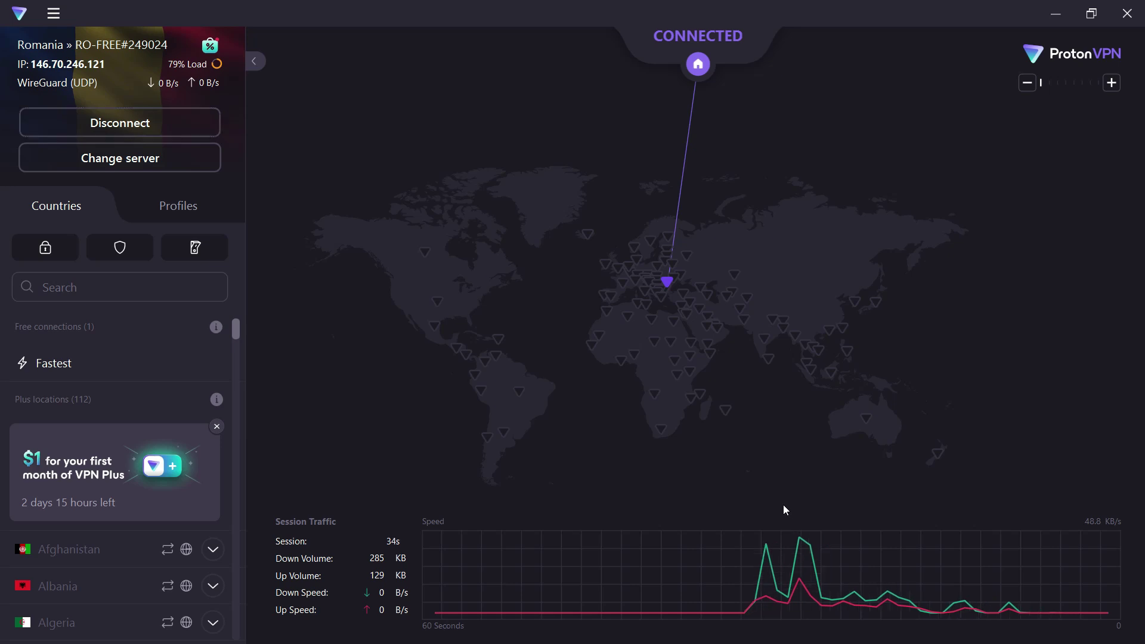
{"action": "key", "text": "alt+Tab"}
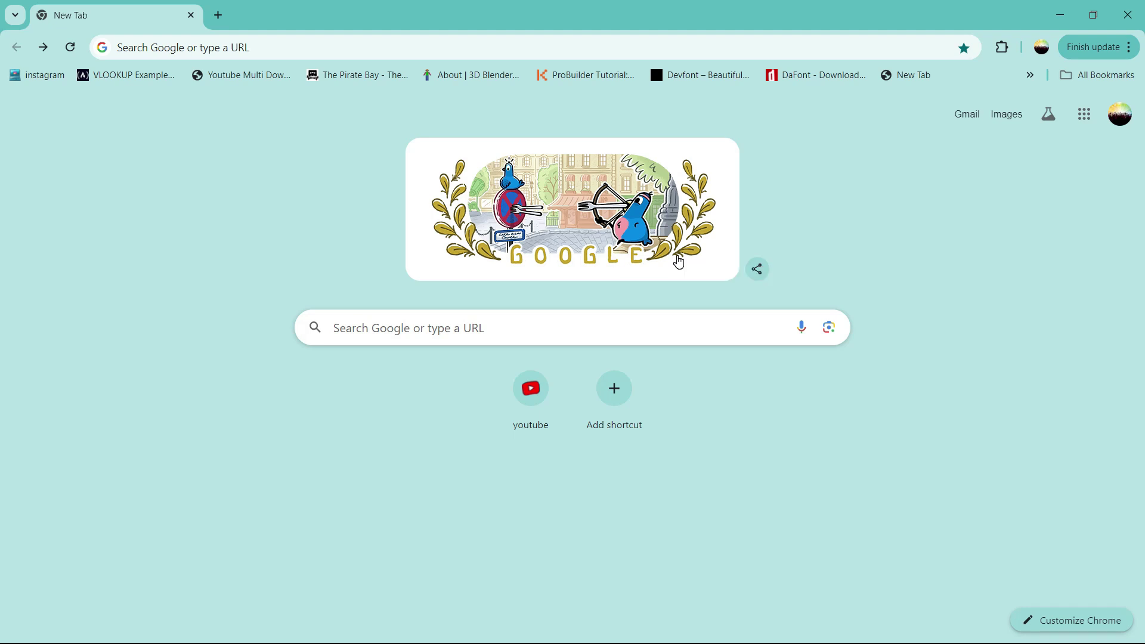
Go forward to x.com/home and scroll to check the trends panel shows Romania trends.
{"action": "key", "text": "alt+Right"}
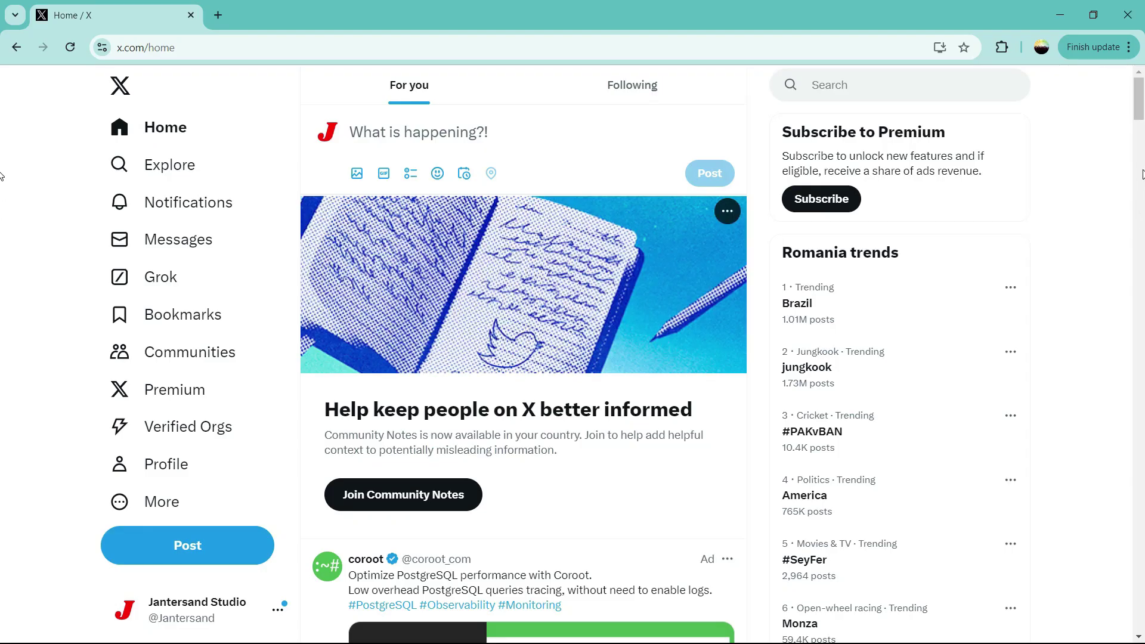
{"action": "mouse_move", "coordinate": [1139, 103]}
{"action": "left_mouse_down"}
{"action": "mouse_move", "coordinate": [1139, 122]}
{"action": "mouse_move", "coordinate": [1139, 111]}
{"action": "left_mouse_up"}
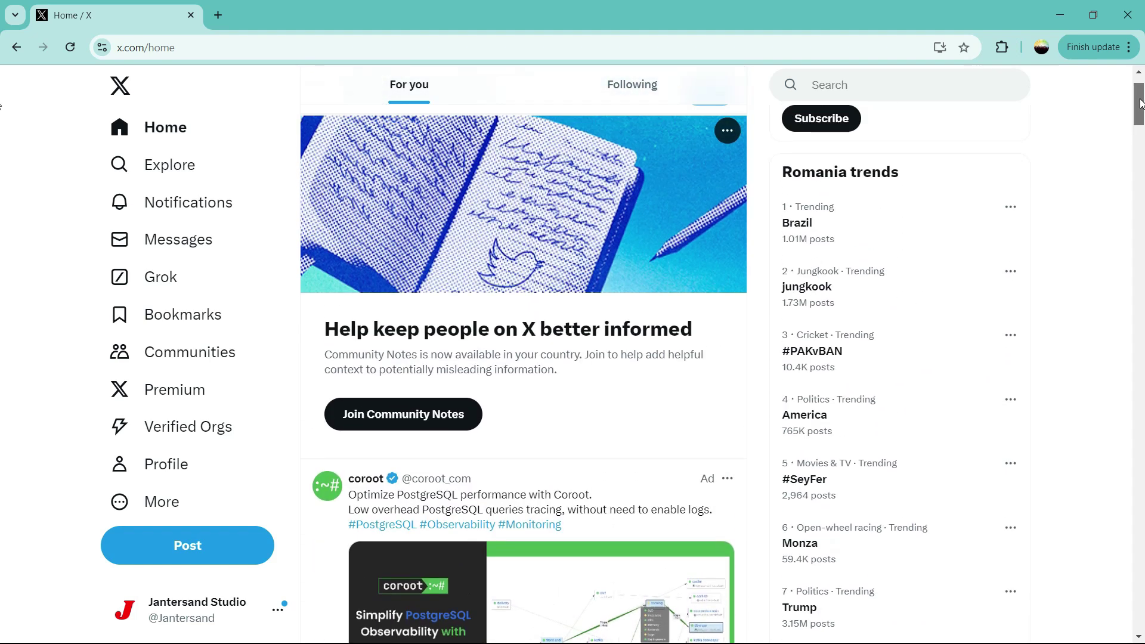
{"action": "left_click_drag", "start_coordinate": [1139, 110], "coordinate": [1140, 100]}
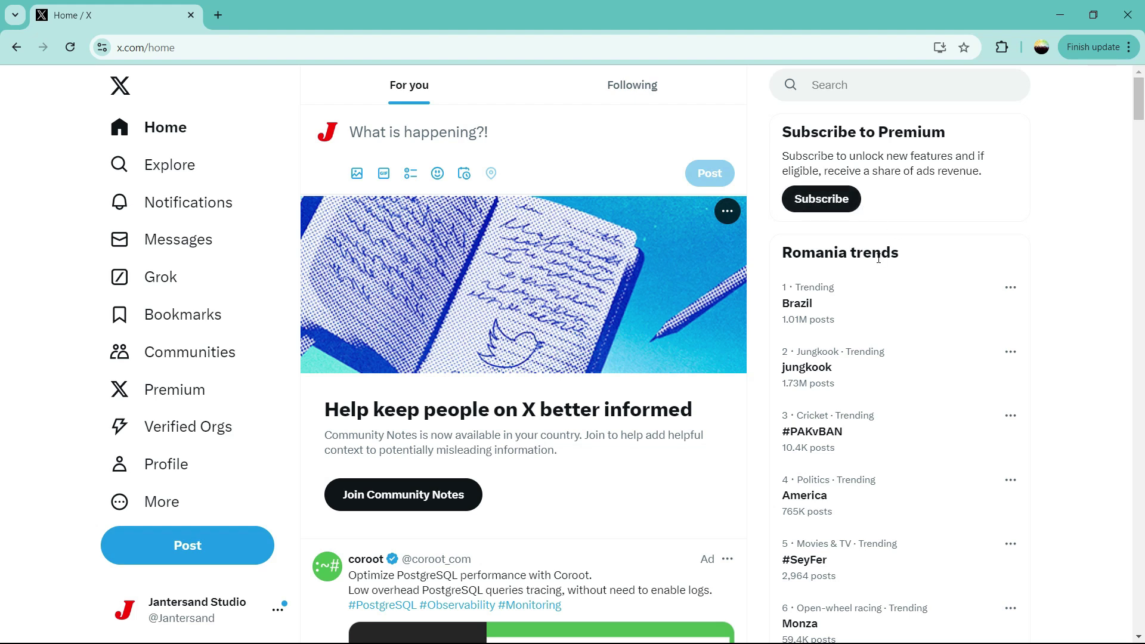
{"action": "left_click_drag", "start_coordinate": [1139, 102], "coordinate": [1139, 169]}
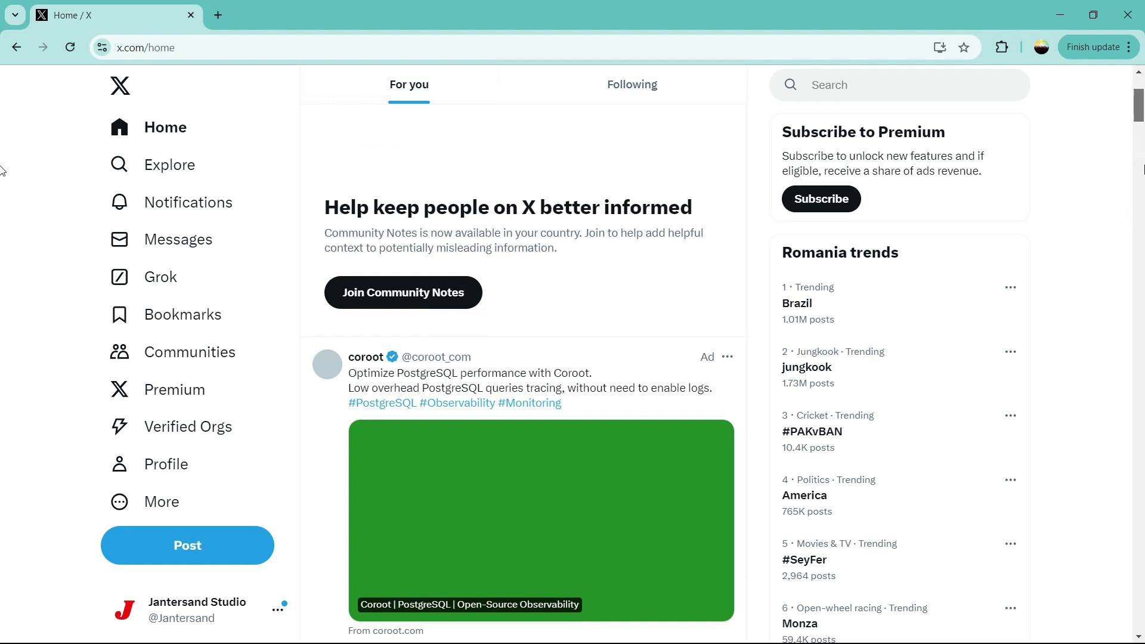
In a new tab, search 'what is my location' and open mylocation.org showing a Bucharest IP.
{"action": "left_click", "coordinate": [218, 15]}
{"action": "left_click", "coordinate": [389, 323]}
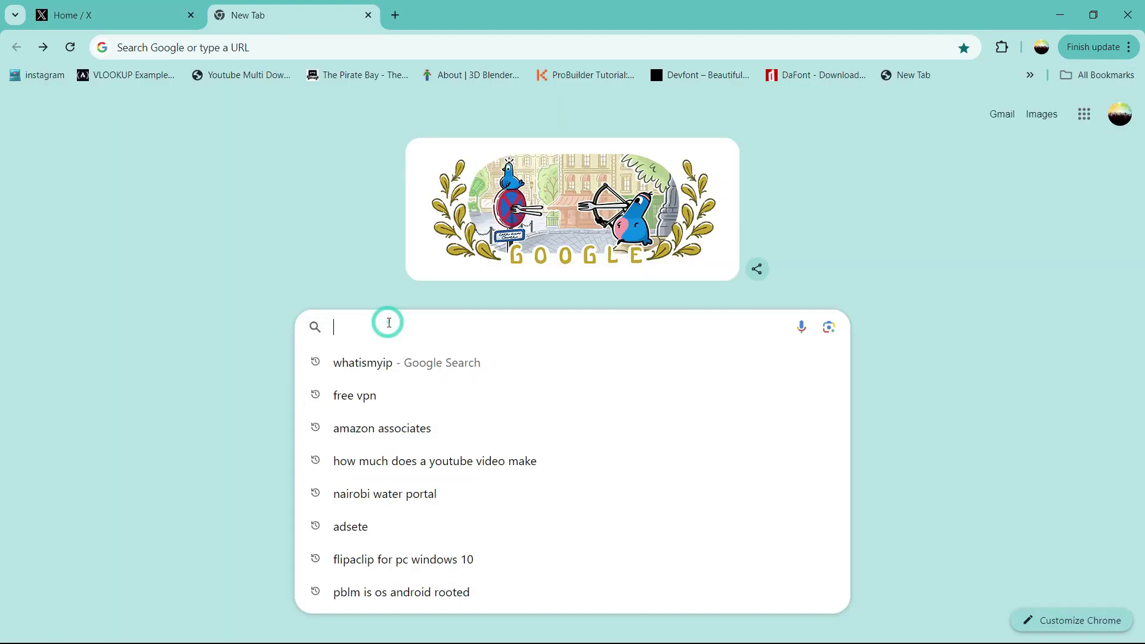
{"action": "type", "text": "w"}
{"action": "type", "text": "hat is my locat"}
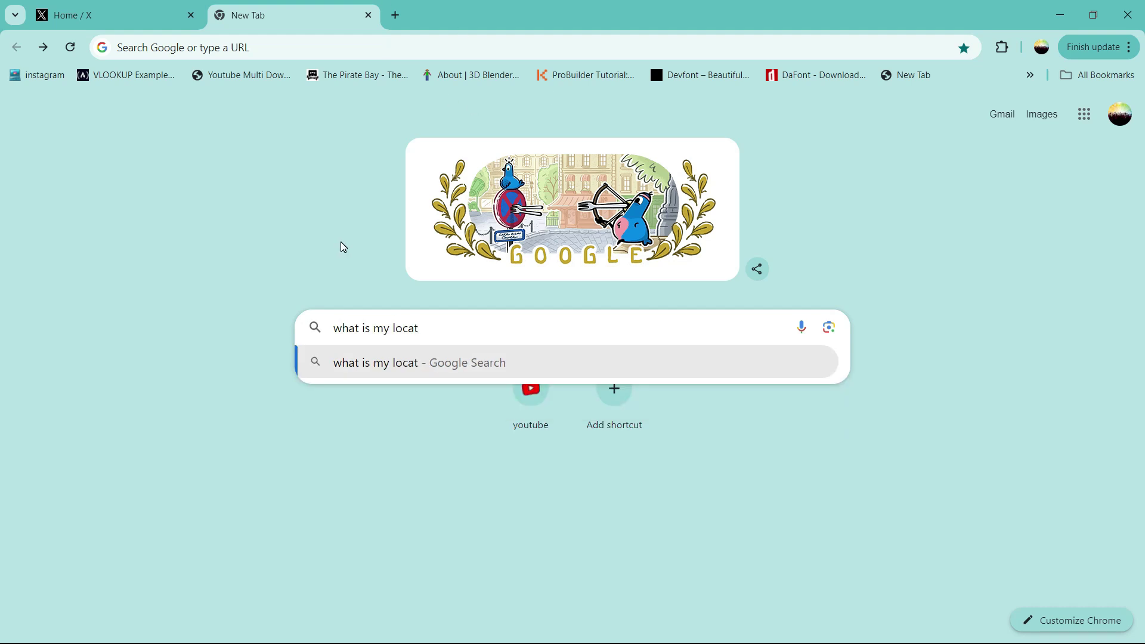
{"action": "key", "text": "Down"}
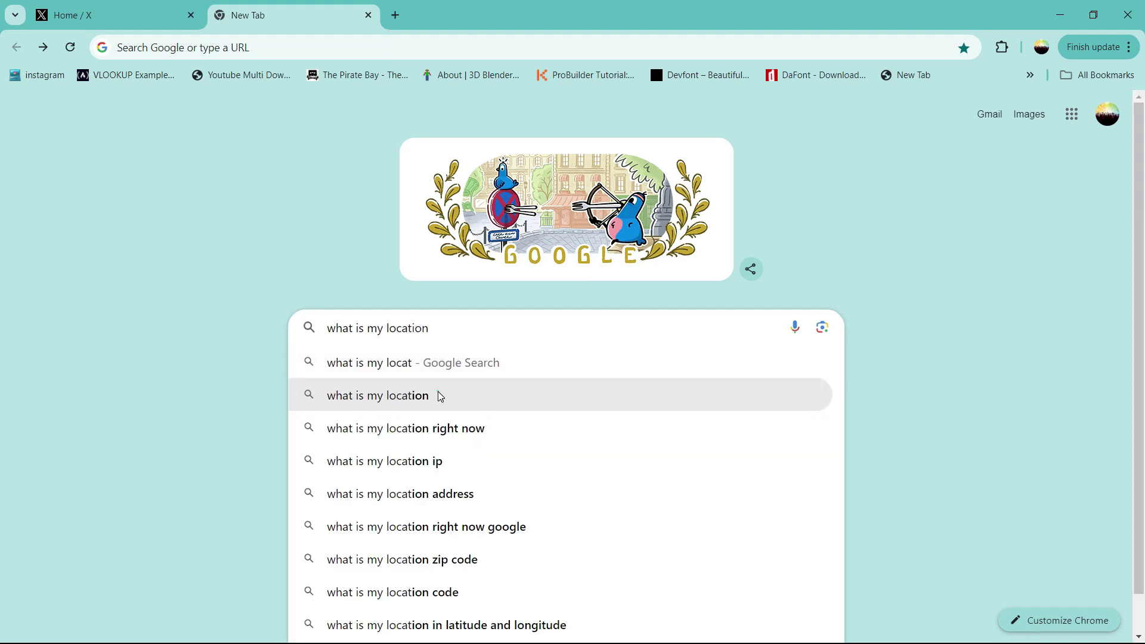
{"action": "key", "text": "Return"}
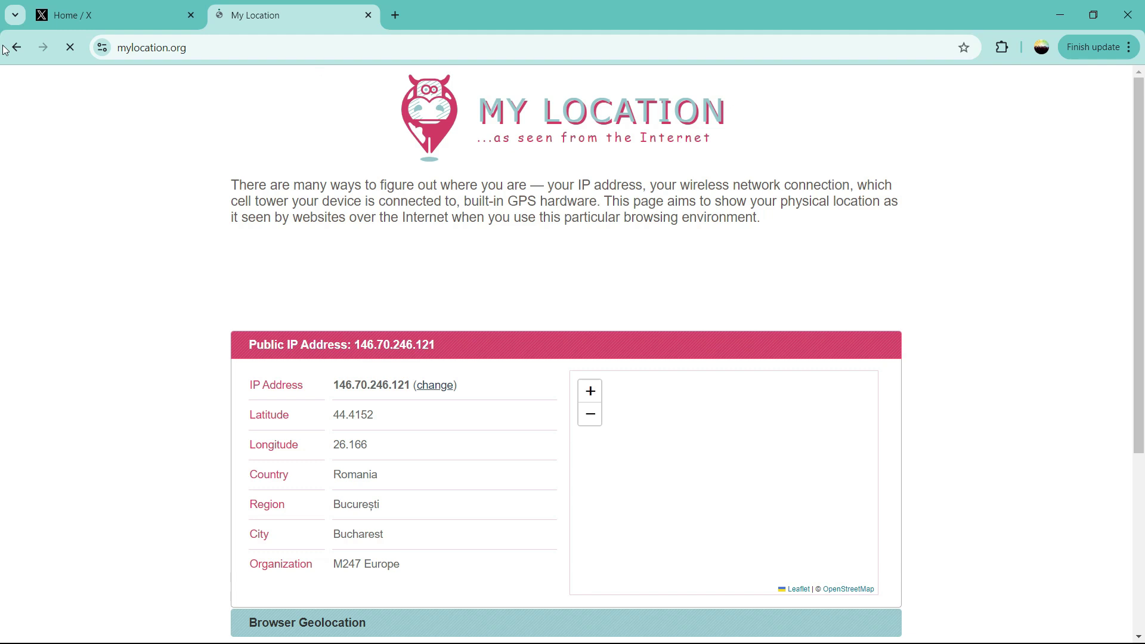
{"action": "left_click", "coordinate": [22, 54]}
Disconnect Proton VPN from the Romanian server and scroll the Countries list down to United States.
{"action": "key", "text": "alt+Tab"}
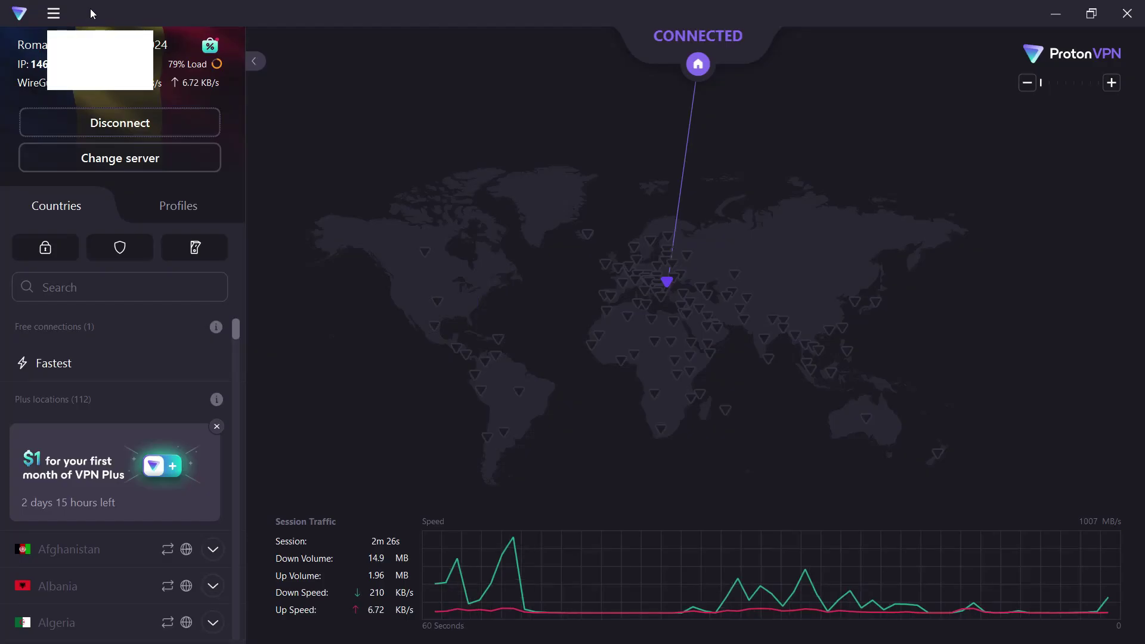
{"action": "left_click", "coordinate": [171, 123]}
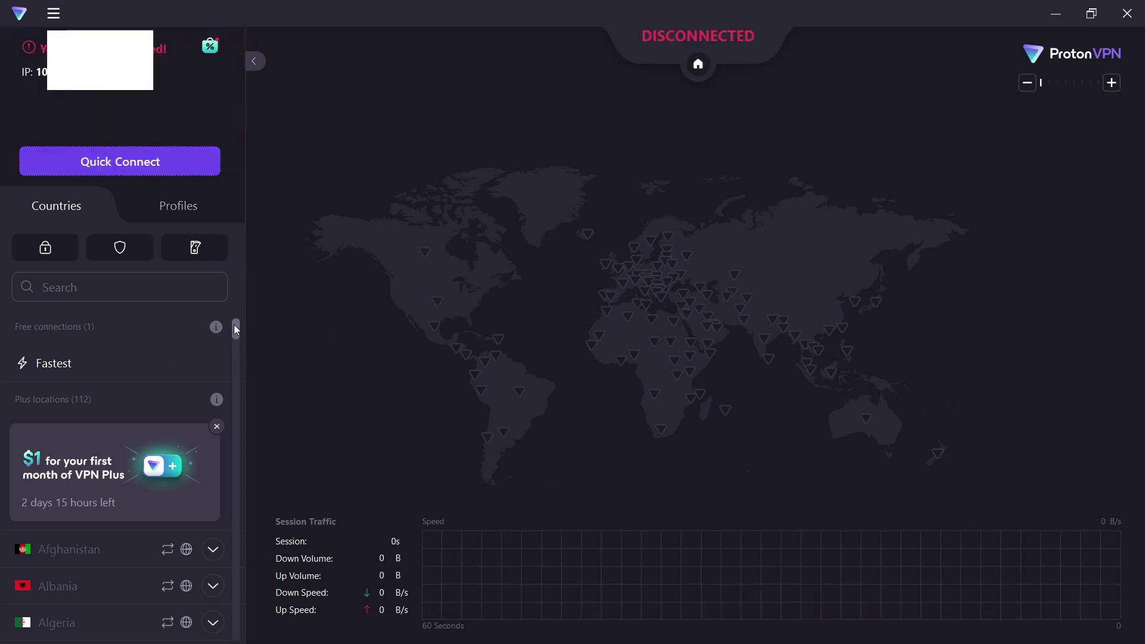
{"action": "mouse_move", "coordinate": [235, 328]}
{"action": "left_mouse_down"}
{"action": "mouse_move", "coordinate": [242, 454]}
{"action": "mouse_move", "coordinate": [227, 546]}
{"action": "mouse_move", "coordinate": [238, 620]}
{"action": "left_mouse_up"}
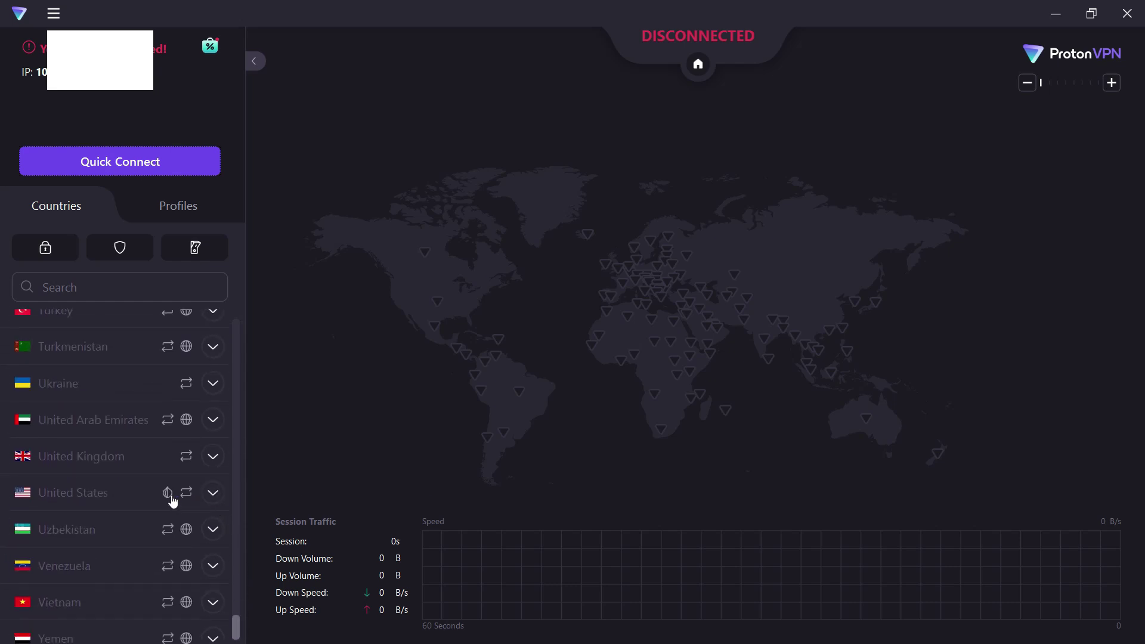
{"action": "left_click", "coordinate": [213, 492]}
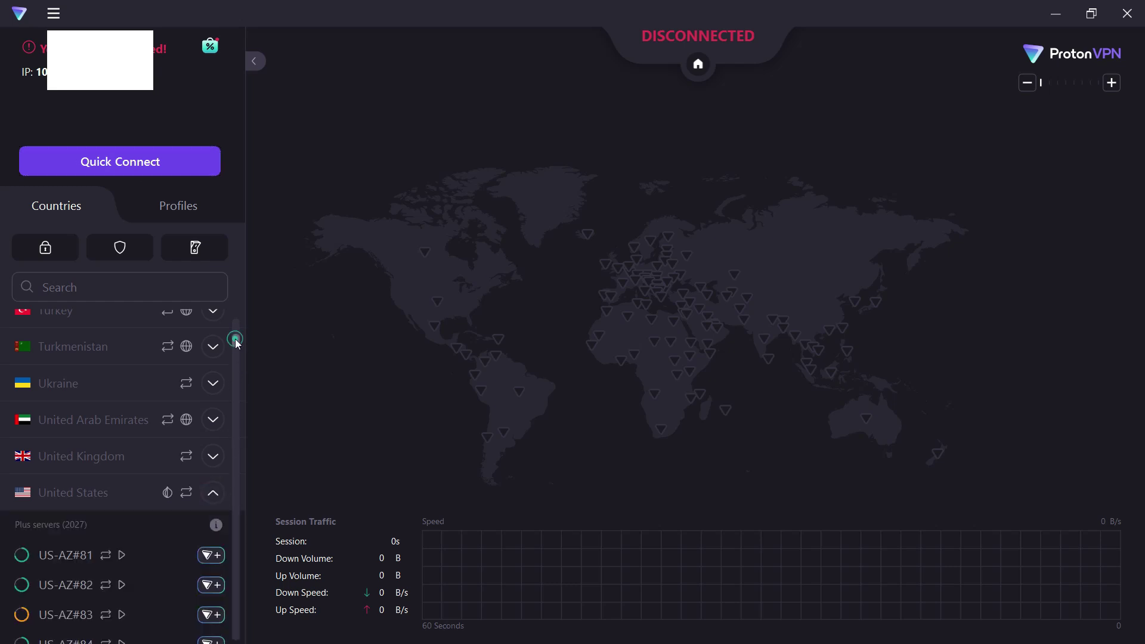
{"action": "left_click_drag", "start_coordinate": [235, 338], "coordinate": [238, 360]}
{"action": "scroll", "coordinate": [244, 412], "scroll_direction": "down", "scroll_amount": 10}
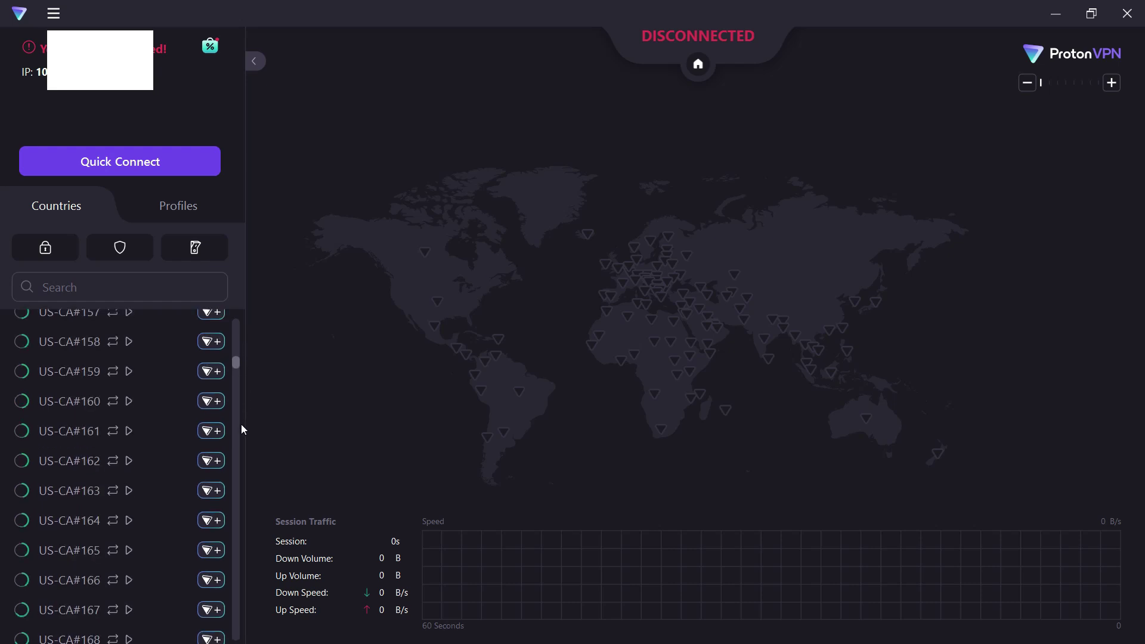
{"action": "scroll", "coordinate": [239, 453], "scroll_direction": "down", "scroll_amount": 10}
{"action": "scroll", "coordinate": [233, 480], "scroll_direction": "down", "scroll_amount": 10}
{"action": "scroll", "coordinate": [222, 471], "scroll_direction": "down", "scroll_amount": 10}
{"action": "scroll", "coordinate": [219, 471], "scroll_direction": "down", "scroll_amount": 5}
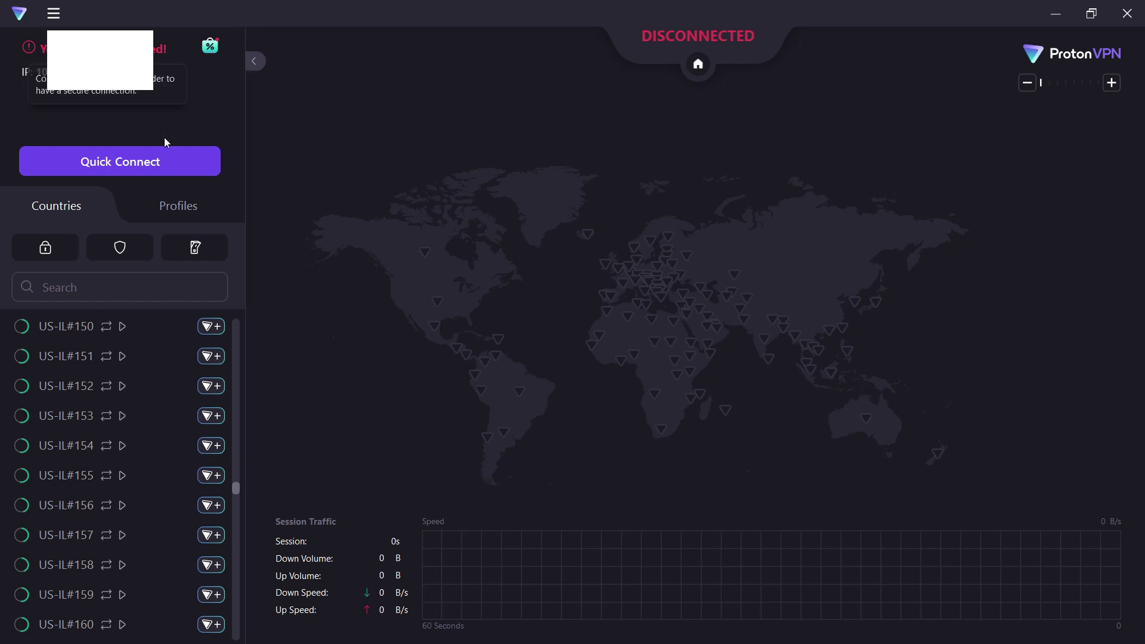
Quick Connect to the free Romanian server RO-FREE#249024.
{"action": "left_click", "coordinate": [137, 165]}
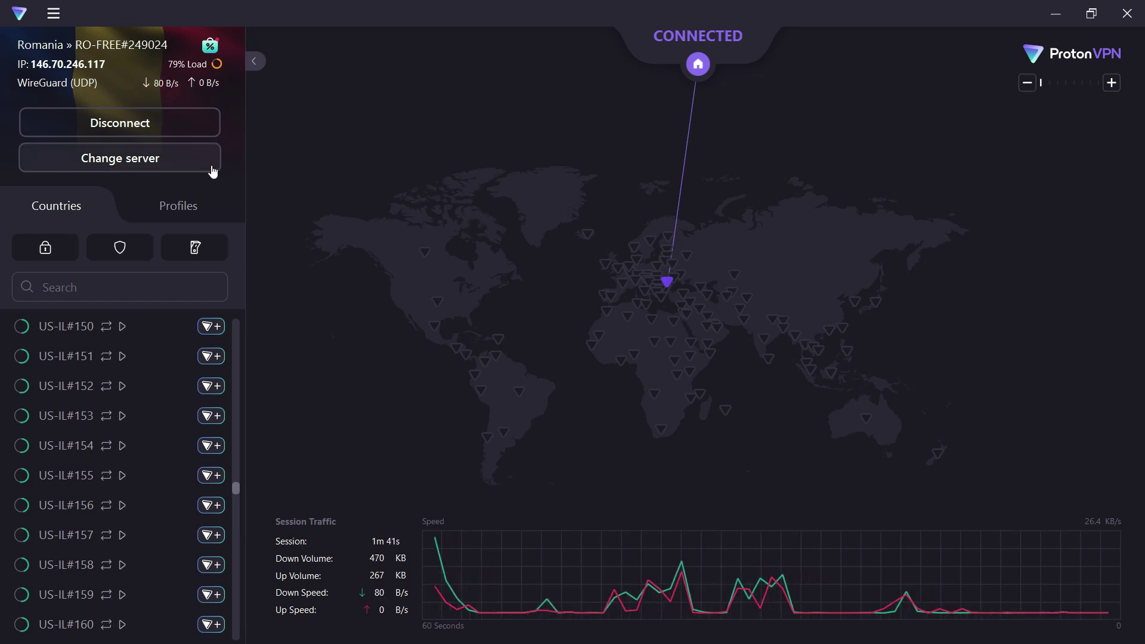
Disconnect Proton VPN again and open the Windows Start menu.
{"action": "left_click", "coordinate": [166, 124]}
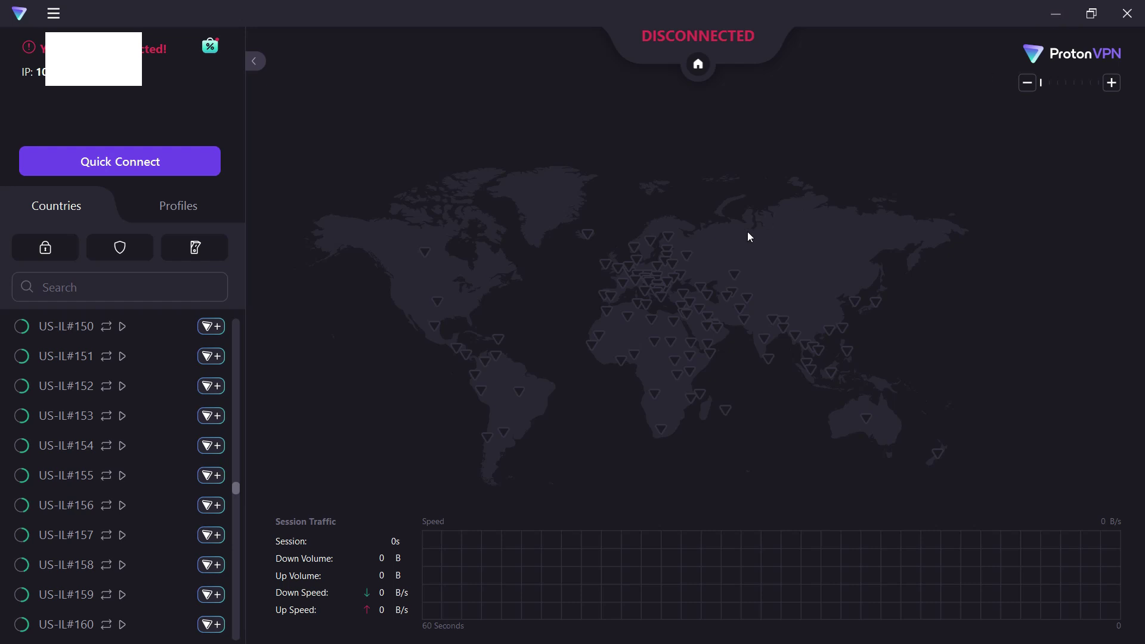
{"action": "key", "text": "super"}
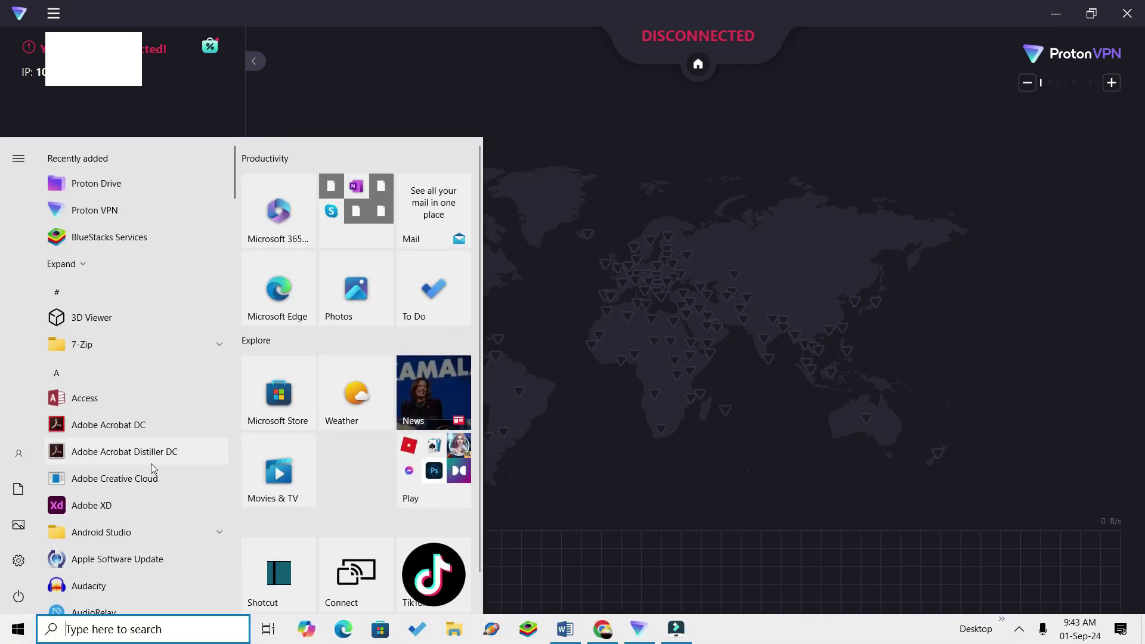
Search the Play Store for 'protonvpn' and start installing the VPN Proton app.
{"action": "left_click", "coordinate": [15, 564]}
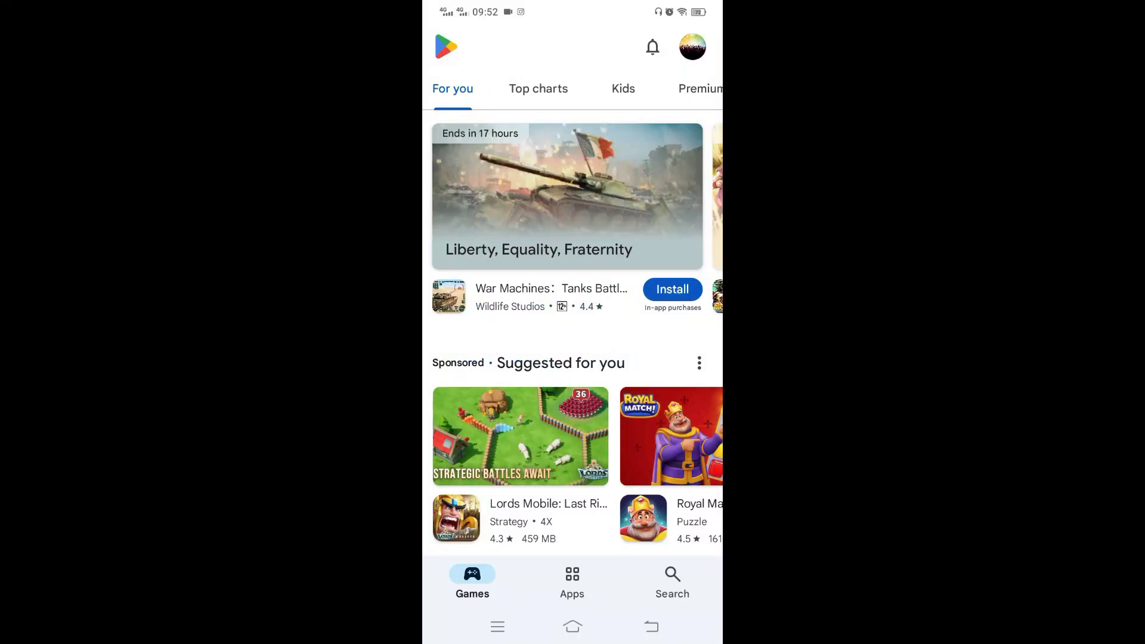
{"action": "left_click", "coordinate": [672, 578]}
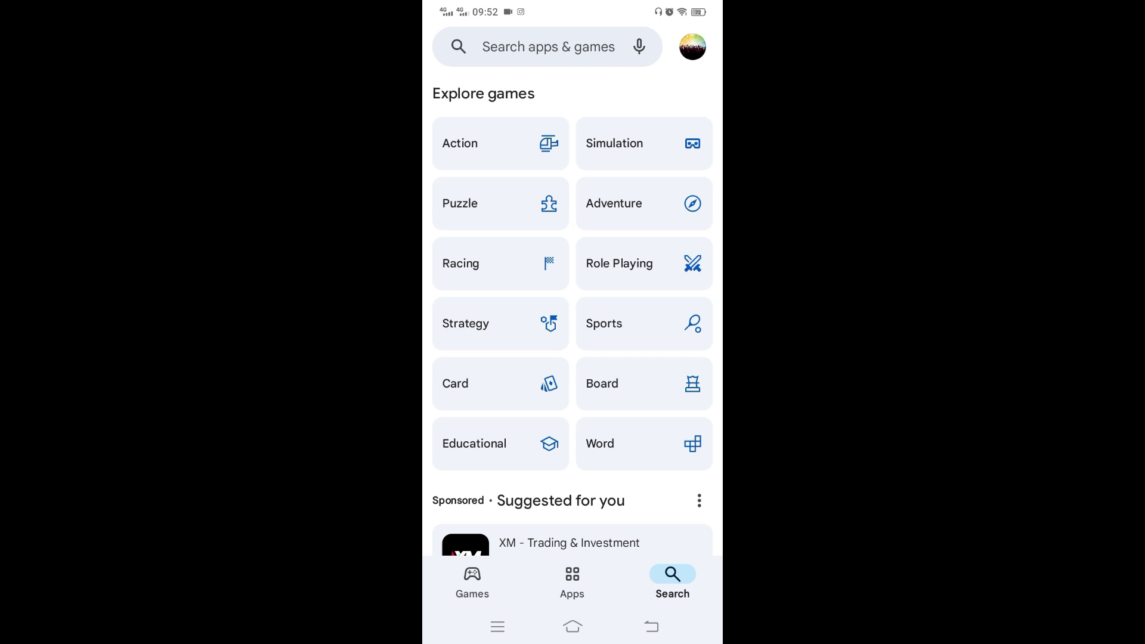
{"action": "left_click", "coordinate": [586, 55]}
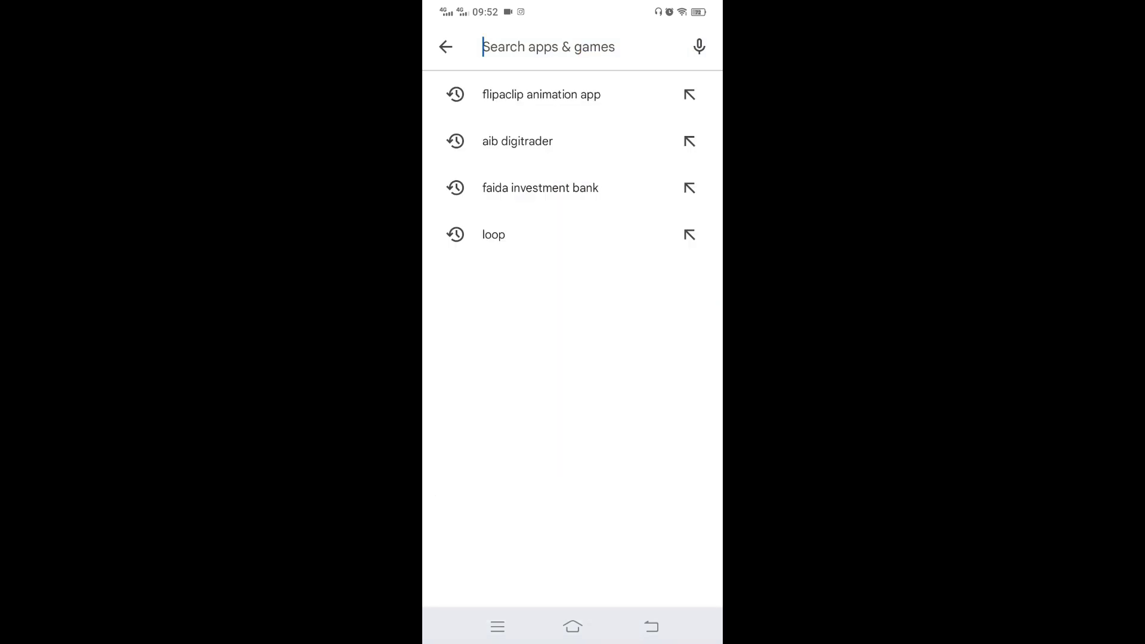
{"action": "type", "text": "prot"}
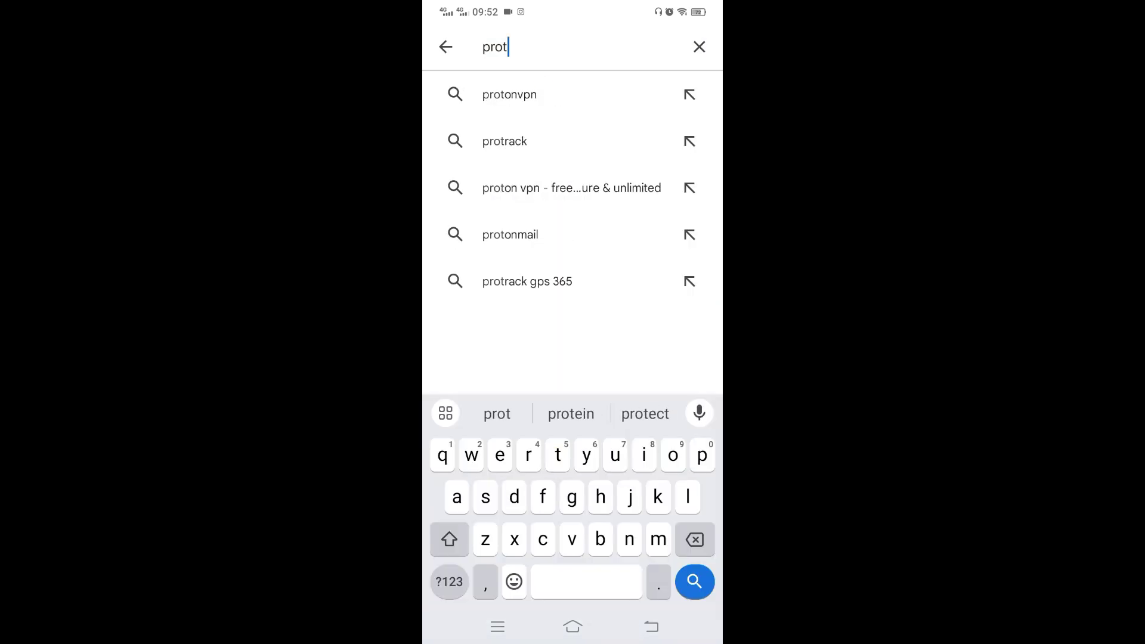
{"action": "left_click", "coordinate": [509, 94]}
{"action": "left_click", "coordinate": [687, 248]}
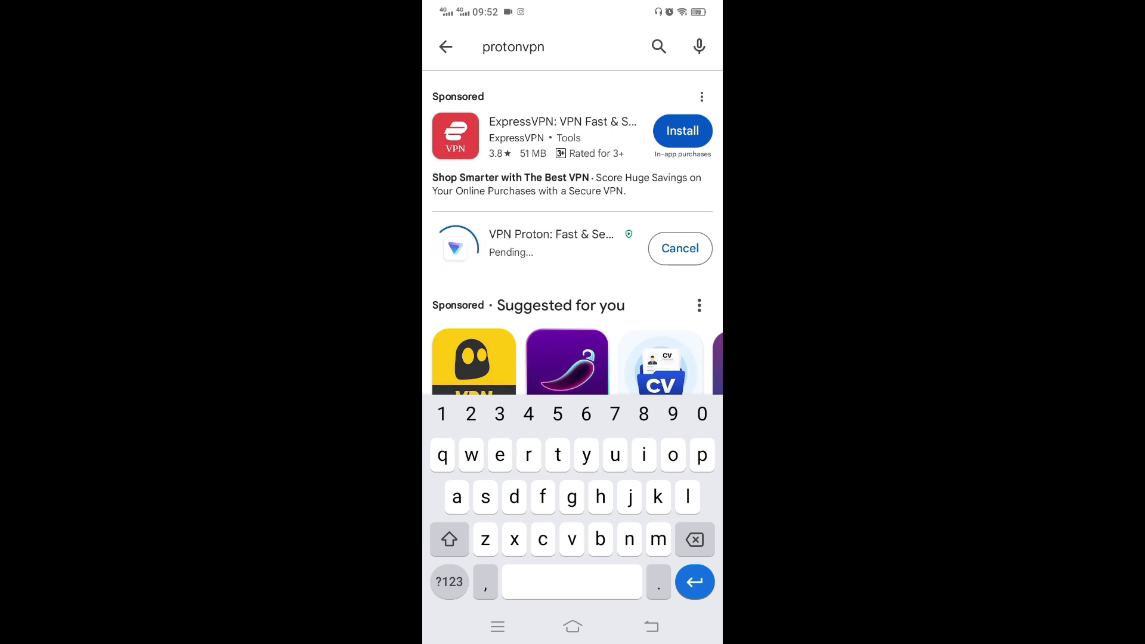
Read through VPN Proton's About this app description and return to the app page.
{"action": "scroll", "coordinate": [626, 304], "scroll_direction": "down", "scroll_amount": 3}
{"action": "scroll", "coordinate": [626, 304], "scroll_direction": "down", "scroll_amount": 10}
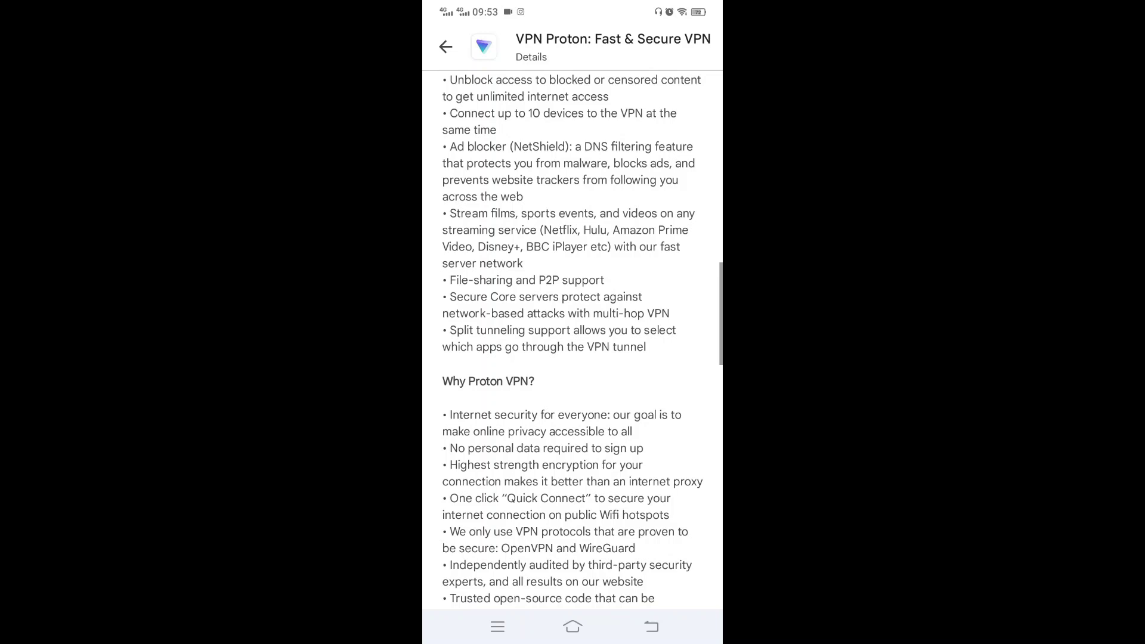
{"action": "scroll", "coordinate": [621, 318], "scroll_direction": "up", "scroll_amount": 5}
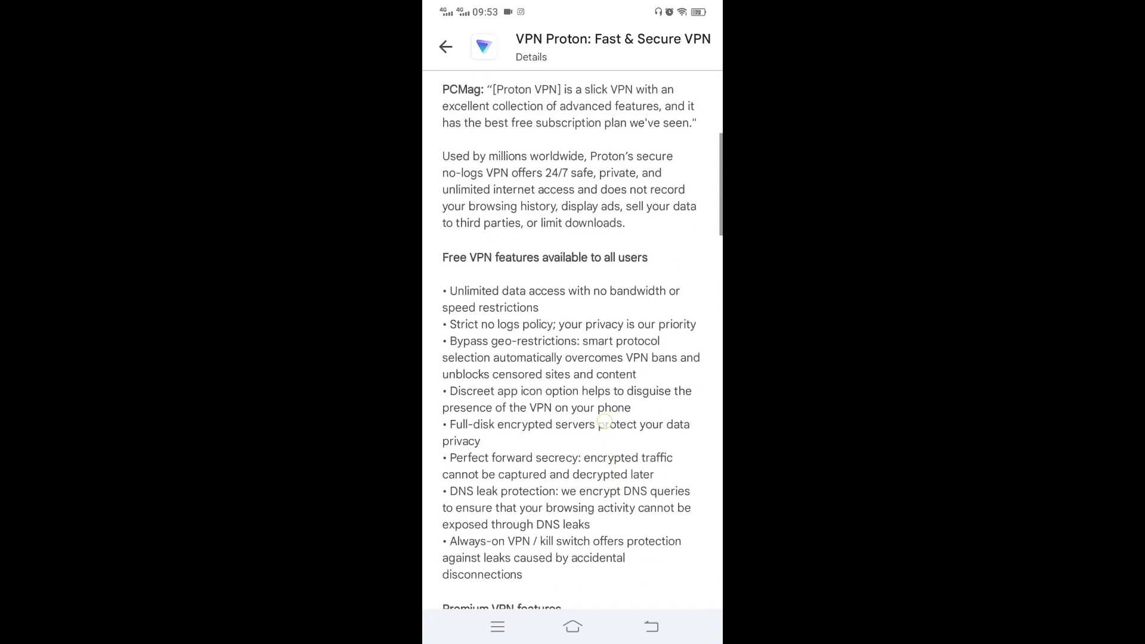
{"action": "scroll", "coordinate": [606, 283], "scroll_direction": "up", "scroll_amount": 5}
{"action": "scroll", "coordinate": [606, 284], "scroll_direction": "down", "scroll_amount": 1}
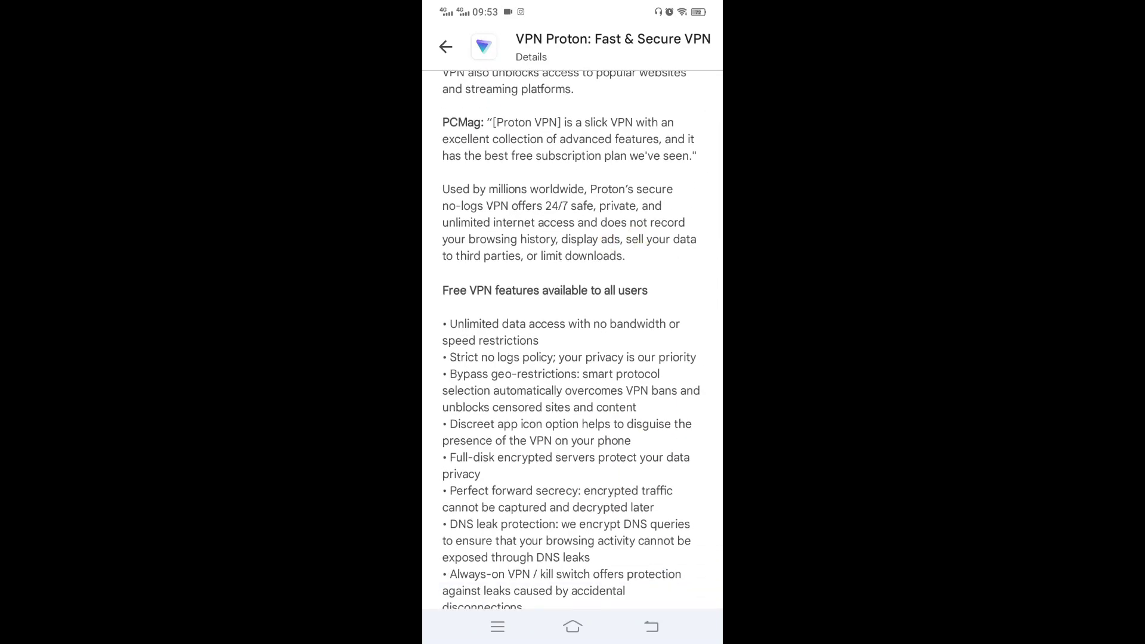
{"action": "scroll", "coordinate": [572, 333], "scroll_direction": "up", "scroll_amount": 5}
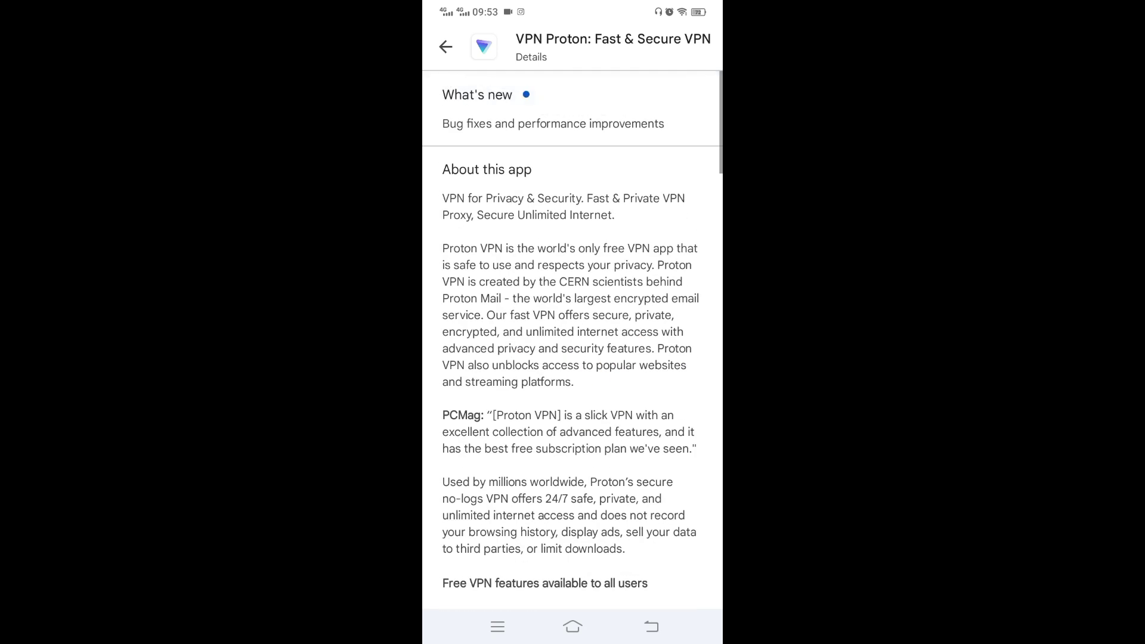
{"action": "left_click", "coordinate": [446, 46]}
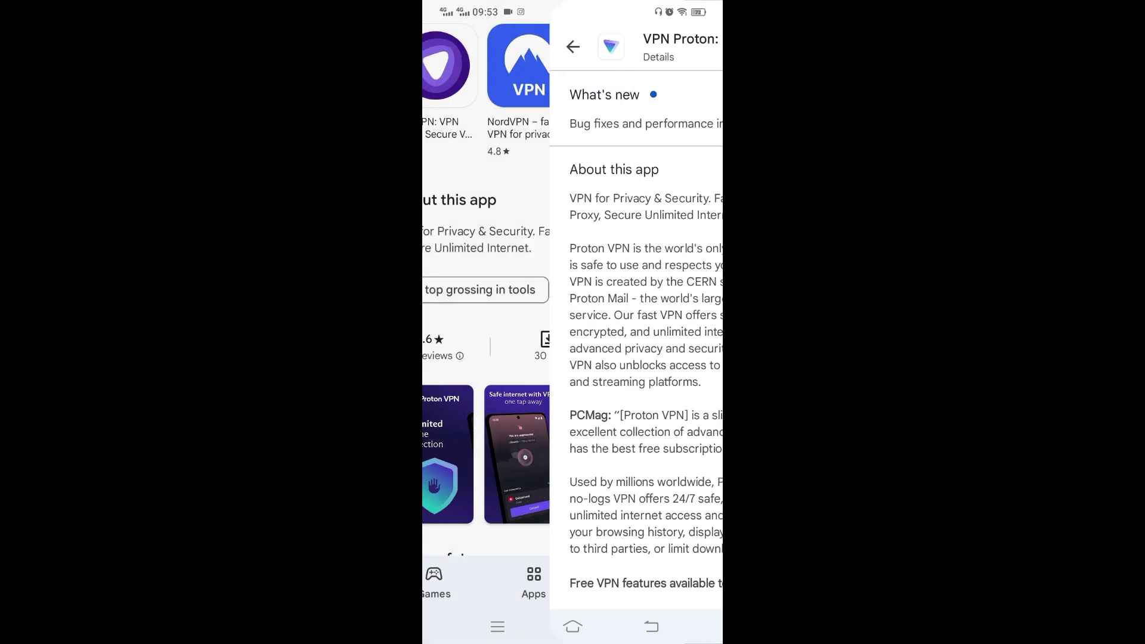
Browse the VPN Proton app page while the 30.51 MB download finishes.
{"action": "scroll", "coordinate": [572, 298], "scroll_direction": "up", "scroll_amount": 8}
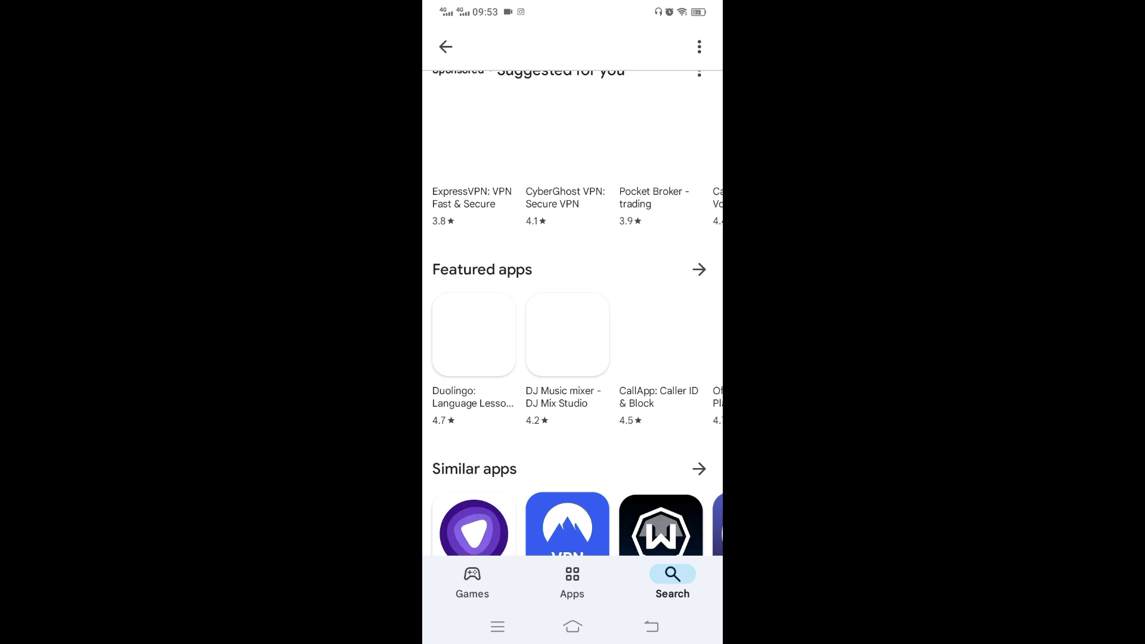
{"action": "scroll", "coordinate": [573, 155], "scroll_direction": "right", "scroll_amount": 1}
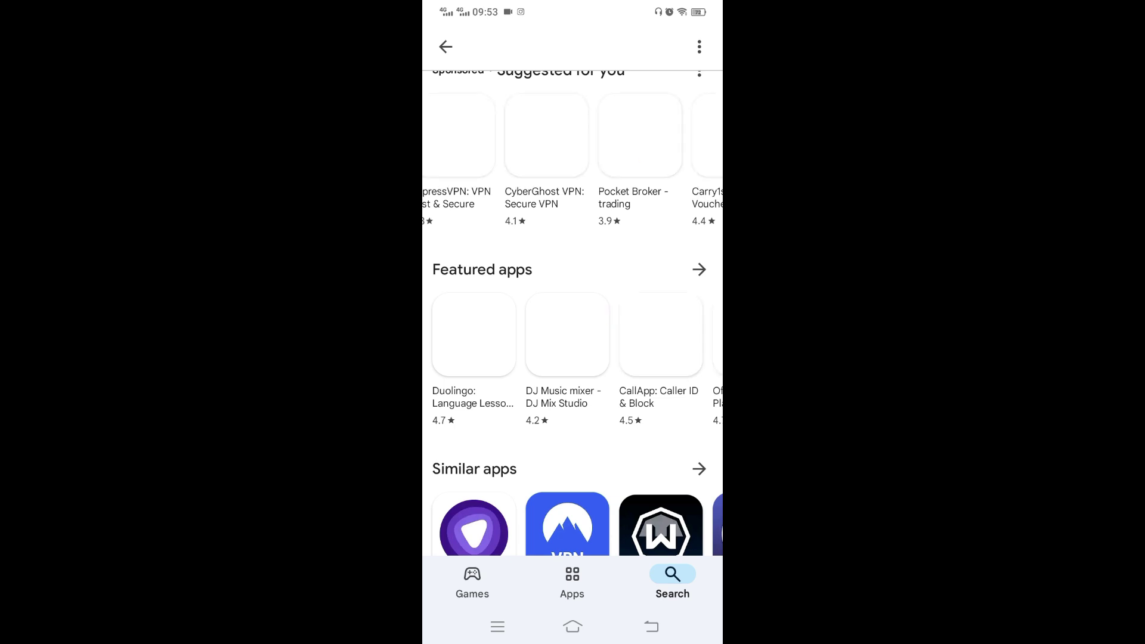
{"action": "scroll", "coordinate": [573, 155], "scroll_direction": "right", "scroll_amount": 2}
{"action": "scroll", "coordinate": [572, 155], "scroll_direction": "right", "scroll_amount": 1}
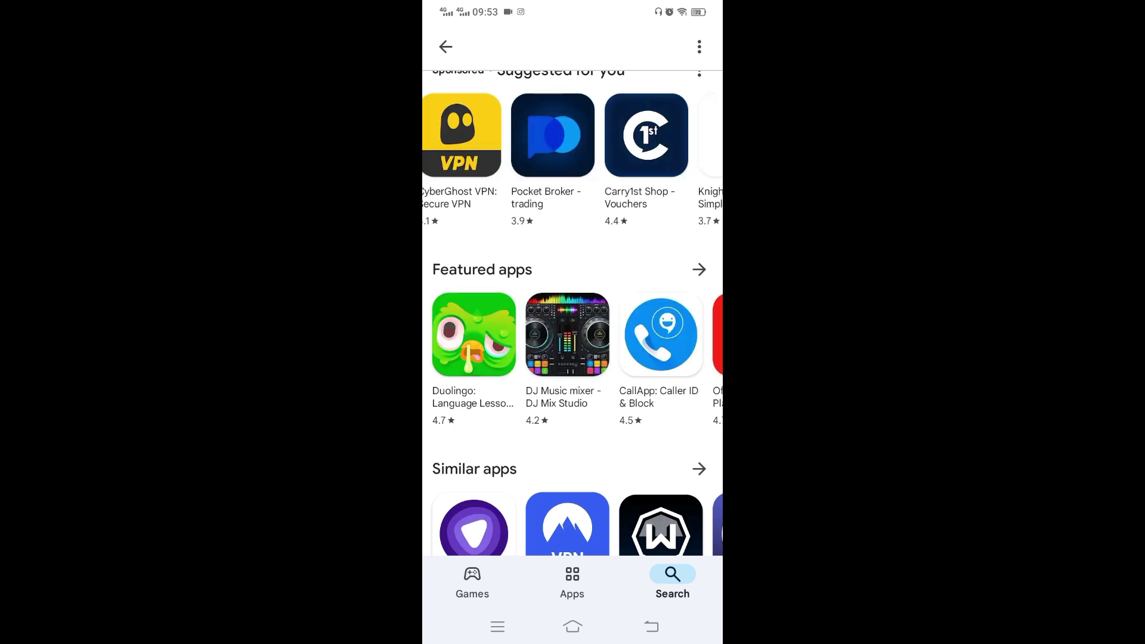
{"action": "scroll", "coordinate": [572, 155], "scroll_direction": "right", "scroll_amount": 3}
{"action": "scroll", "coordinate": [572, 310], "scroll_direction": "up", "scroll_amount": 3}
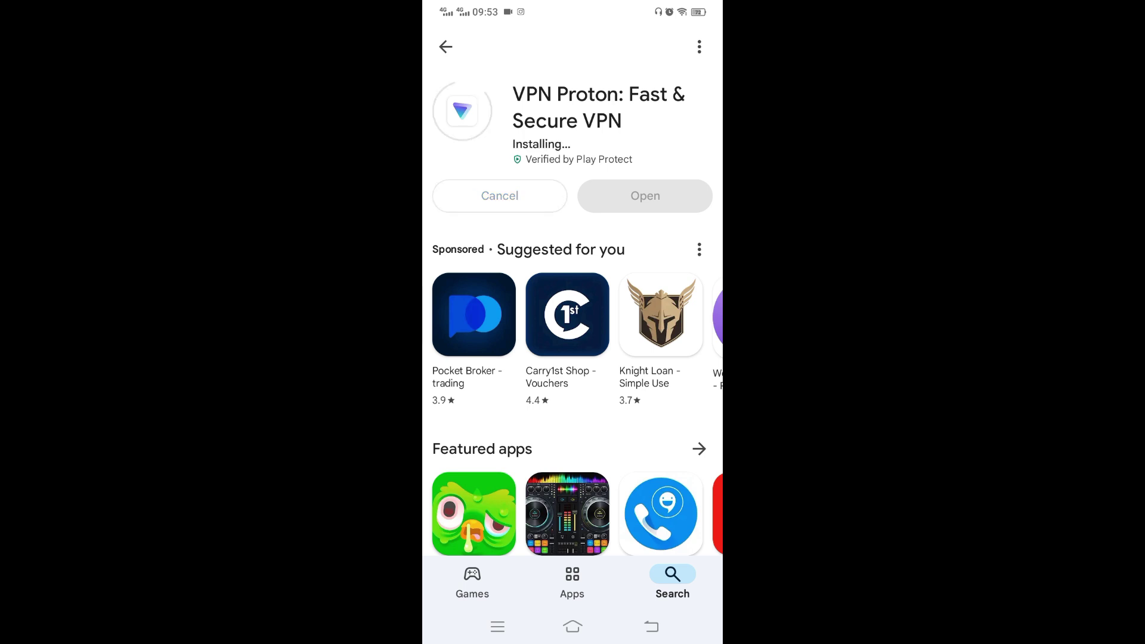
Switch to the Play Store's Games home feed while VPN Proton installs.
{"action": "left_click", "coordinate": [473, 581]}
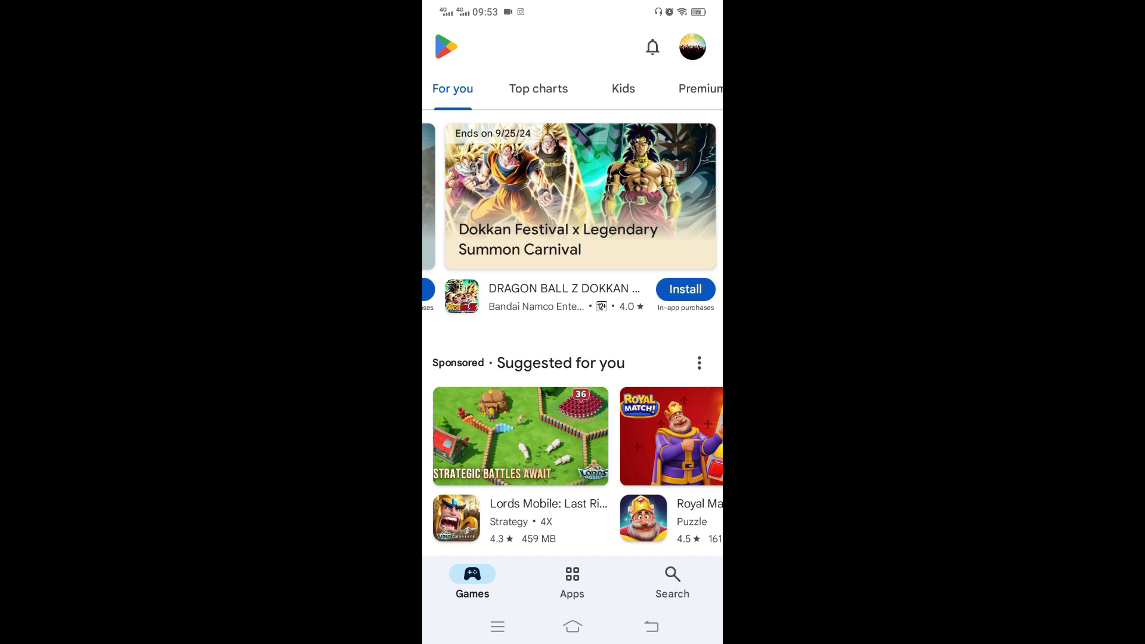
Rerun the recent 'protonvpn' search and open the VPN Proton result page.
{"action": "left_click", "coordinate": [671, 581]}
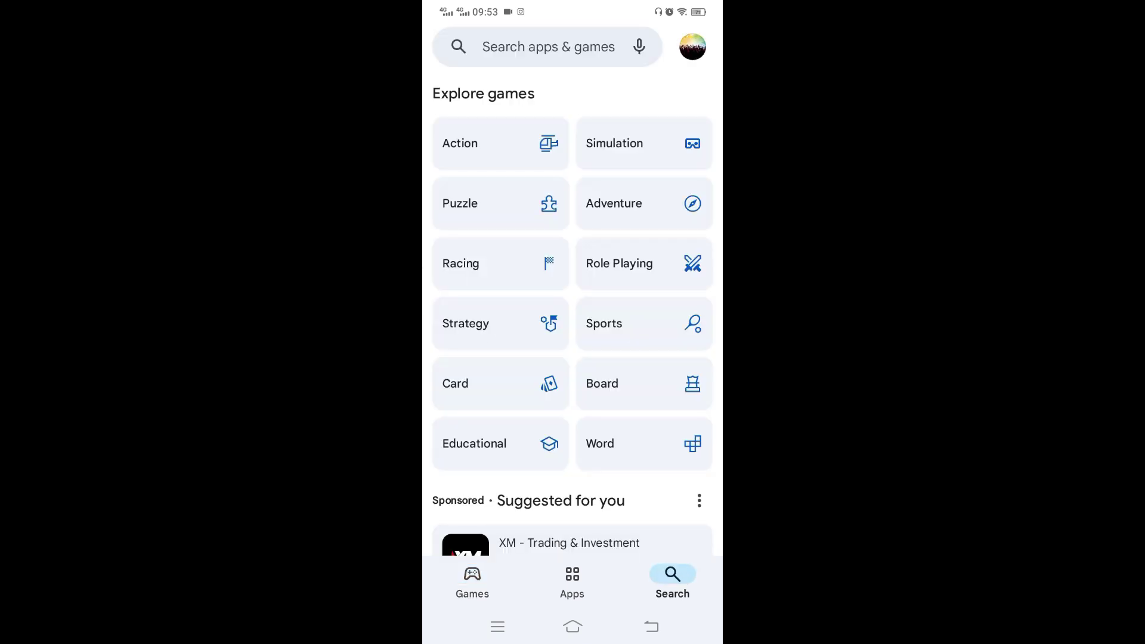
{"action": "left_click", "coordinate": [547, 46]}
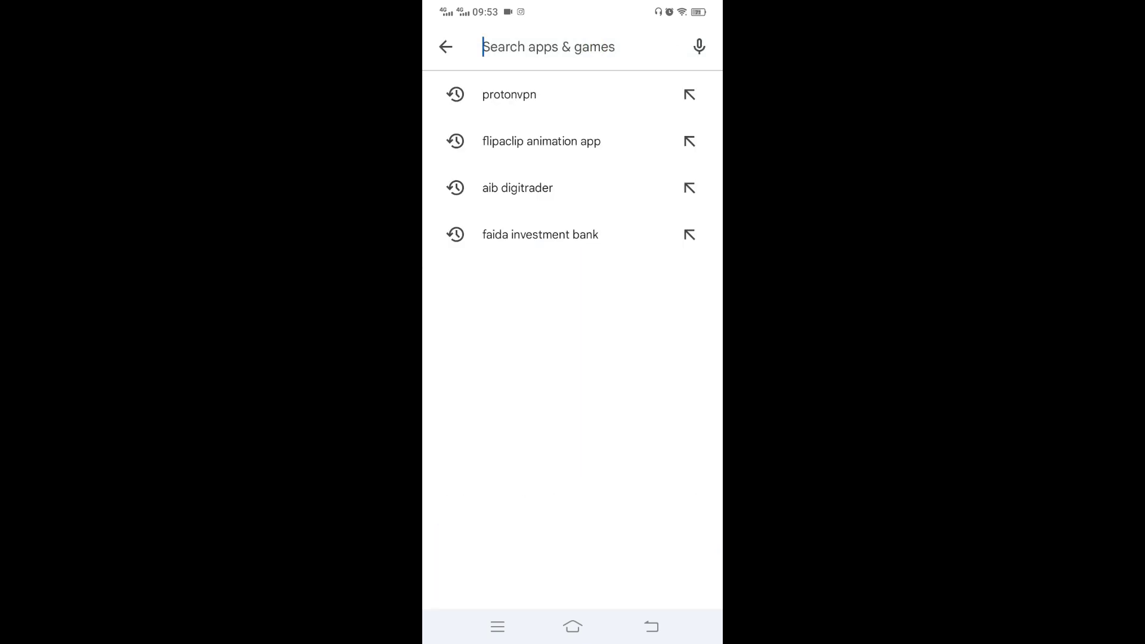
{"action": "left_click", "coordinate": [508, 94]}
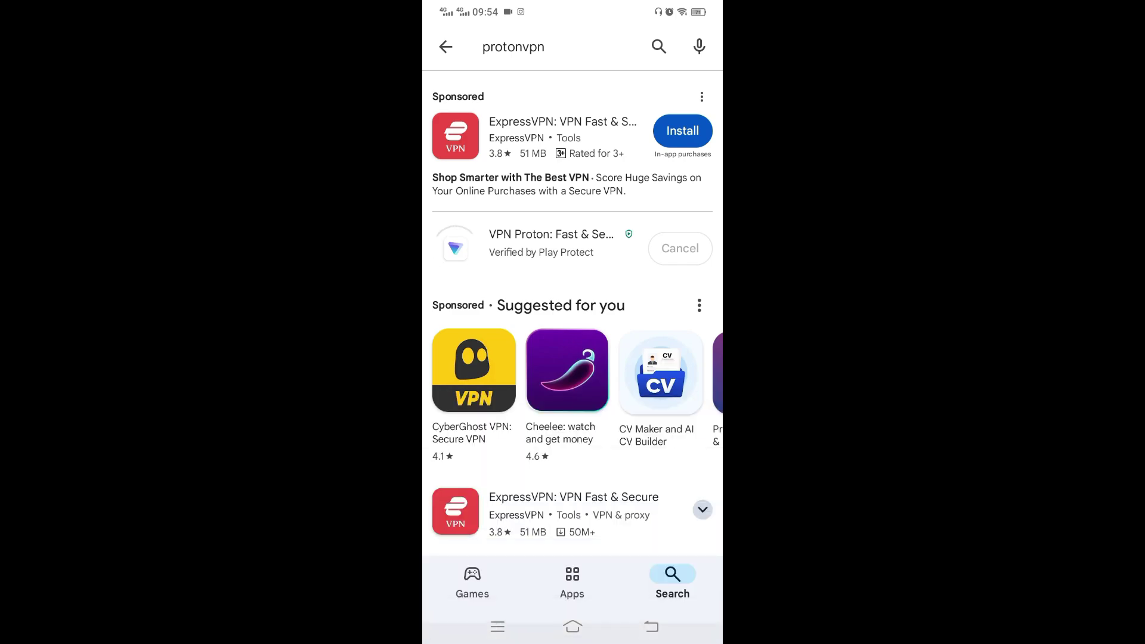
{"action": "left_click", "coordinate": [551, 243]}
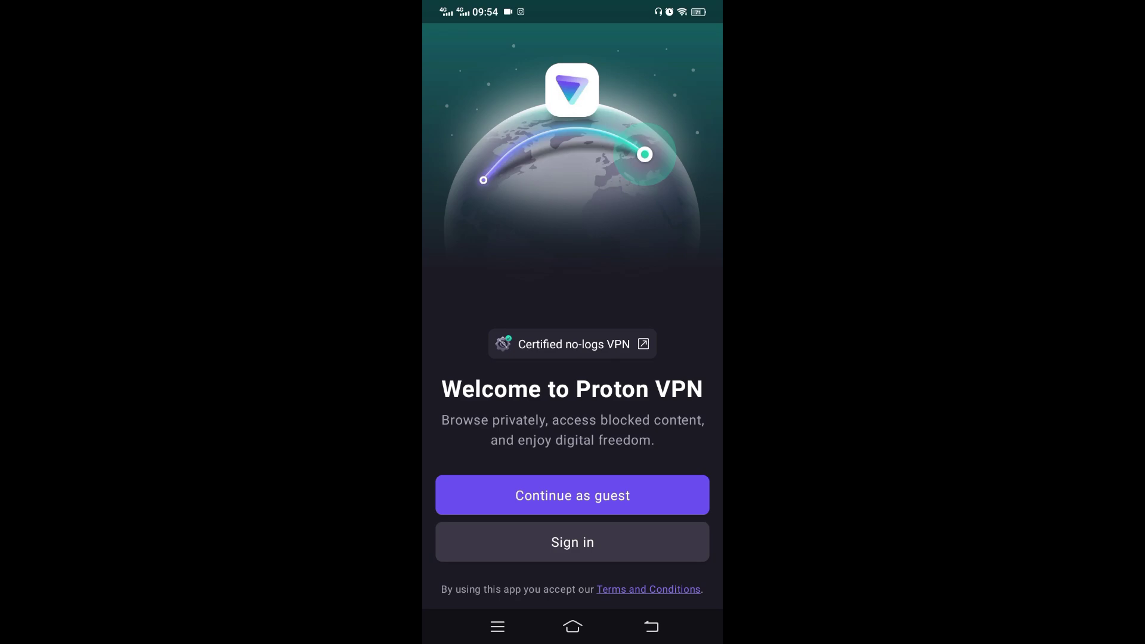
Continue into Proton VPN as a guest, reaching the unprotected home dashboard.
{"action": "left_click_drag", "start_coordinate": [642, 445], "coordinate": [657, 393]}
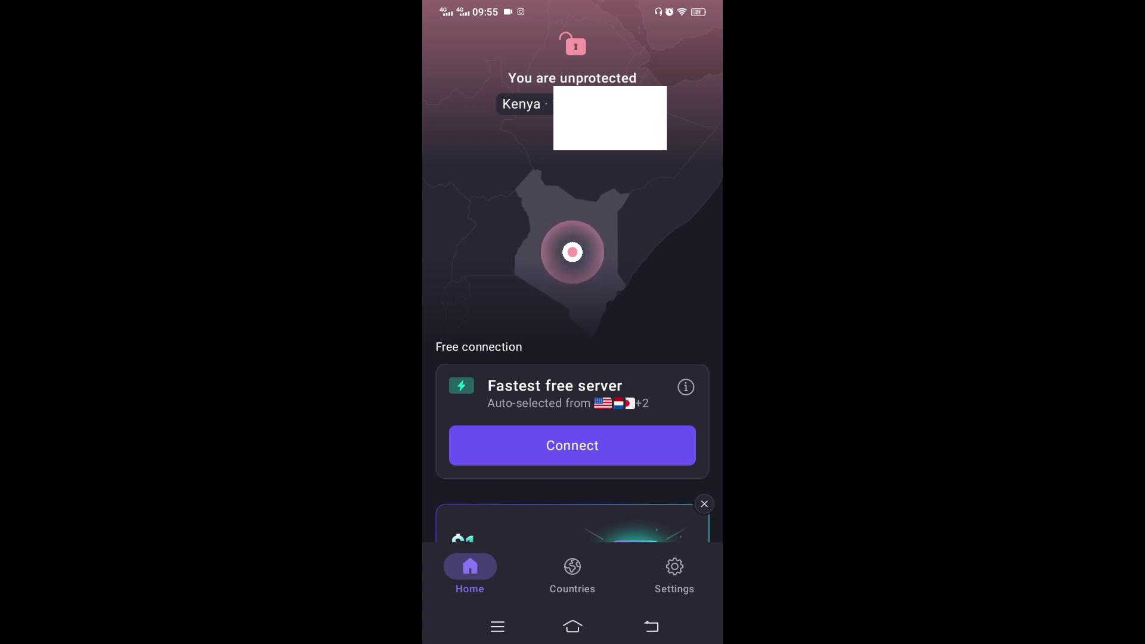
Connect to the fastest free server, Romania #931009.
{"action": "left_click", "coordinate": [571, 445]}
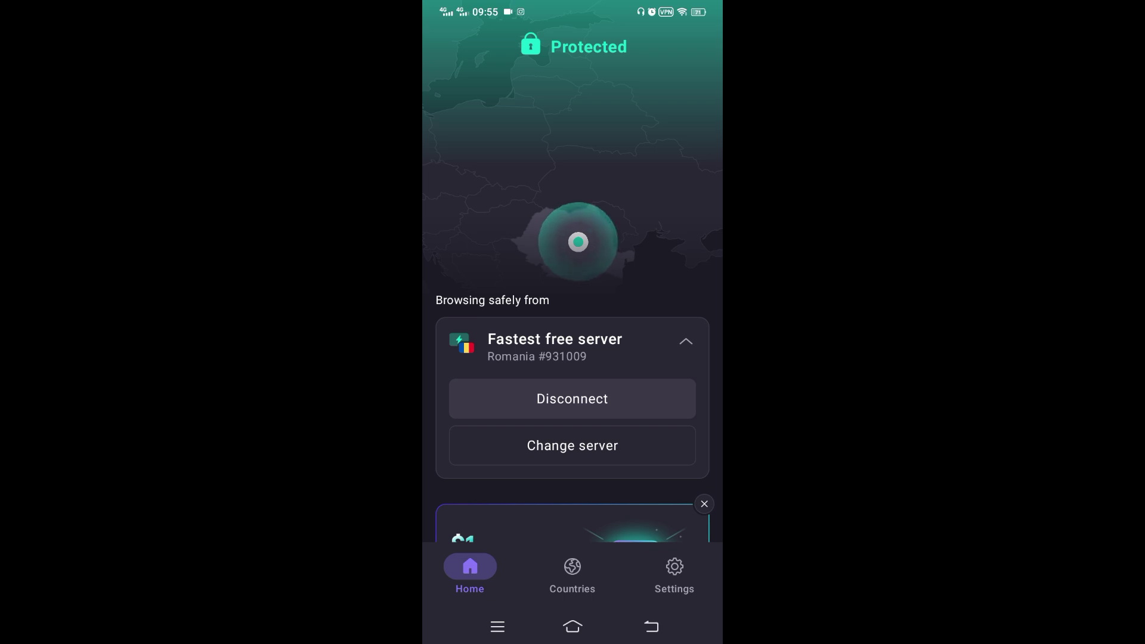
Leave Proton VPN and find the social folder on the third home screen page.
{"action": "left_click", "coordinate": [572, 626]}
{"action": "left_click_drag", "start_coordinate": [613, 437], "coordinate": [507, 438]}
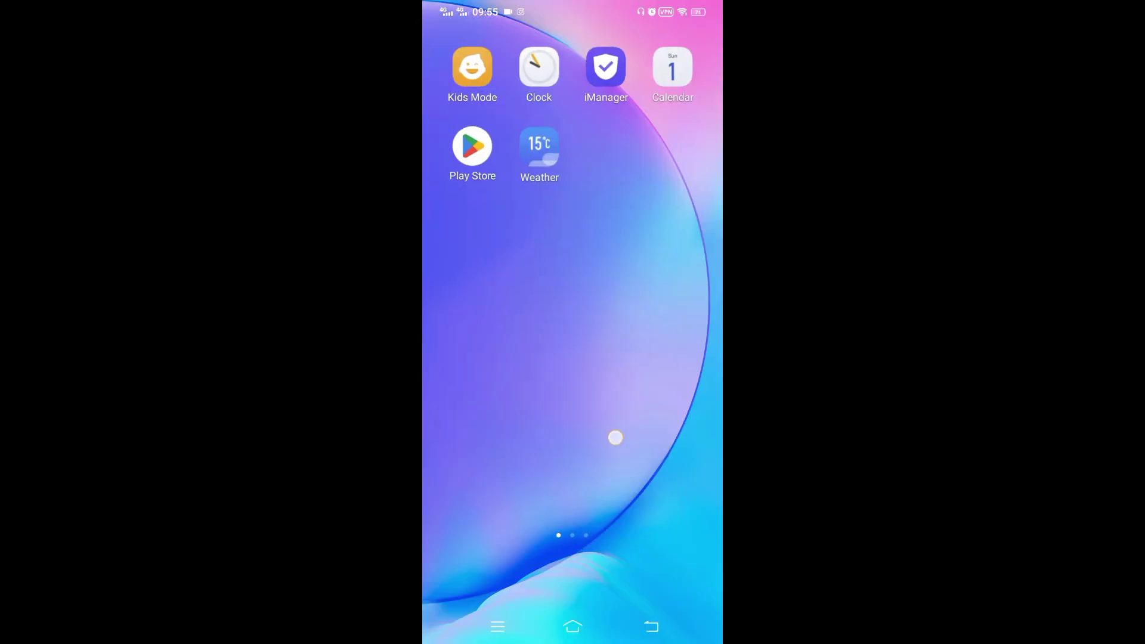
{"action": "left_click_drag", "start_coordinate": [596, 449], "coordinate": [507, 449]}
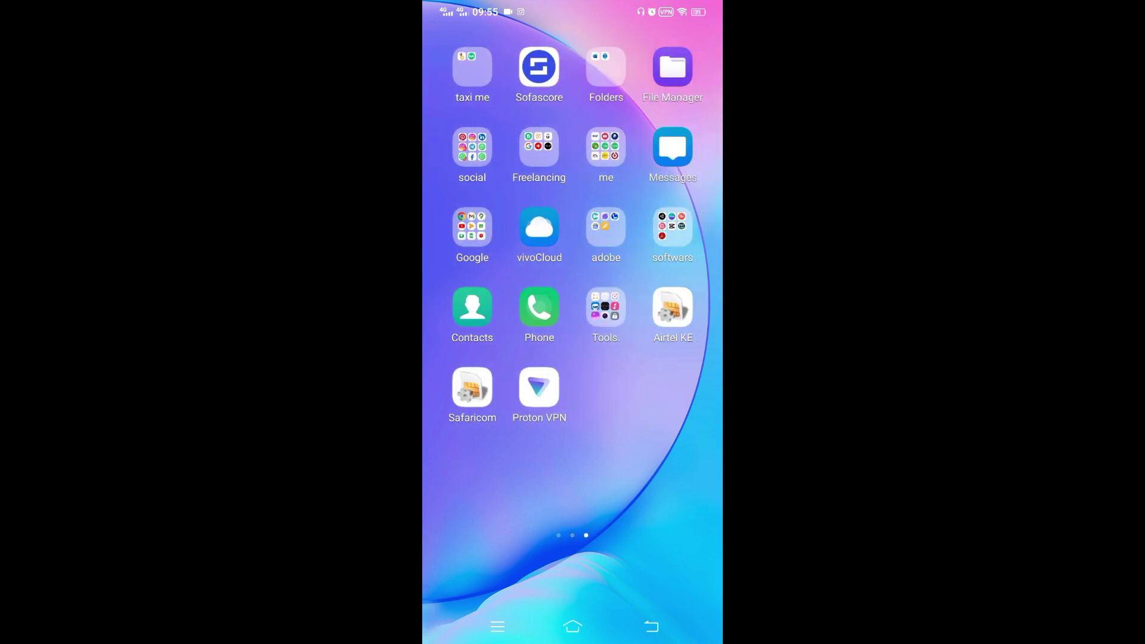
{"action": "left_click", "coordinate": [472, 147]}
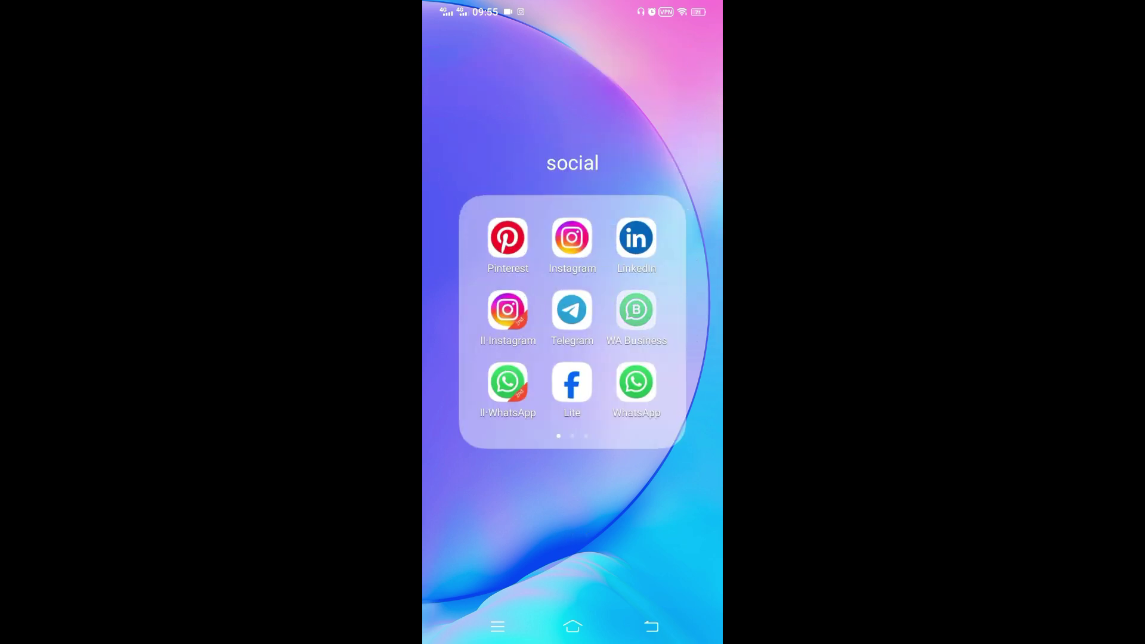
{"action": "left_click_drag", "start_coordinate": [632, 322], "coordinate": [507, 322]}
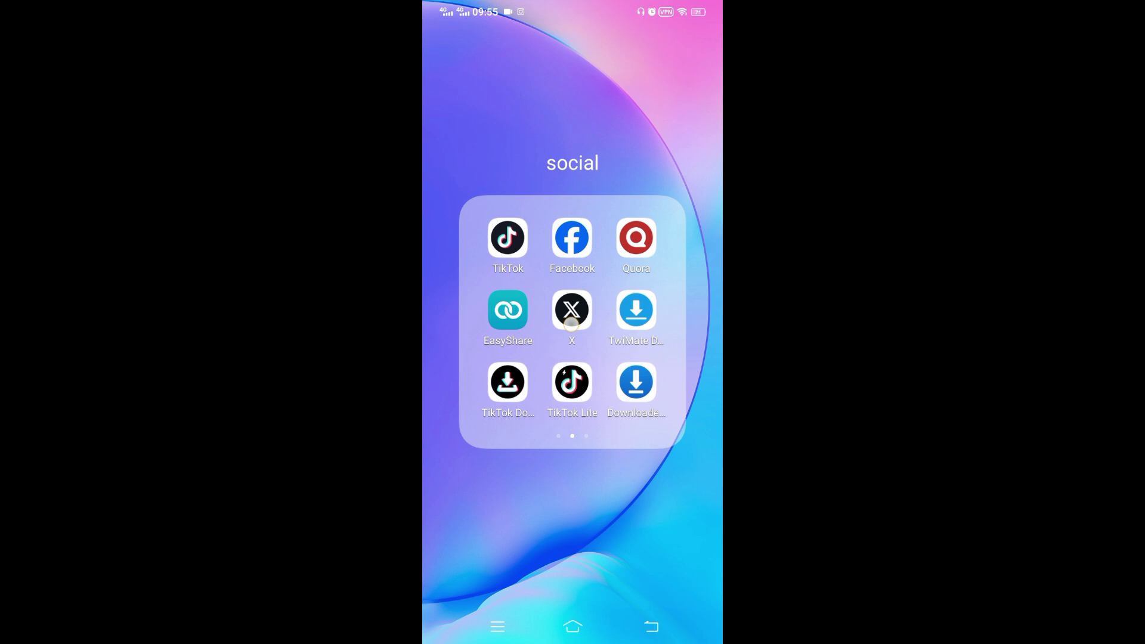
{"action": "left_click", "coordinate": [507, 237]}
{"action": "left_click", "coordinate": [572, 626]}
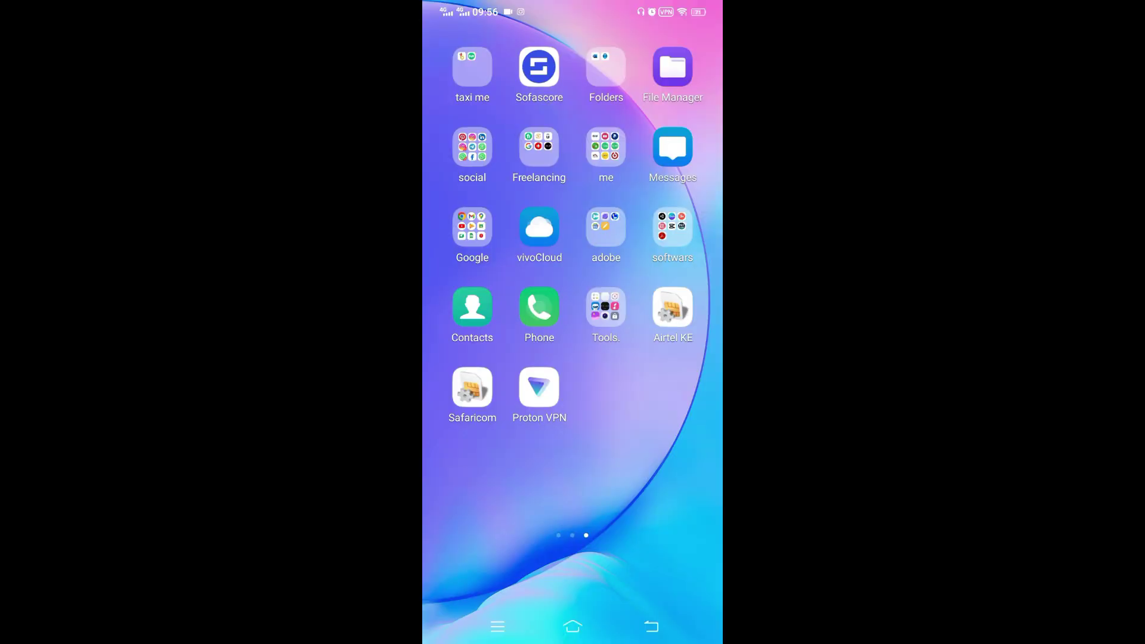
Reopen the social folder and launch X from its second page.
{"action": "left_click", "coordinate": [472, 146]}
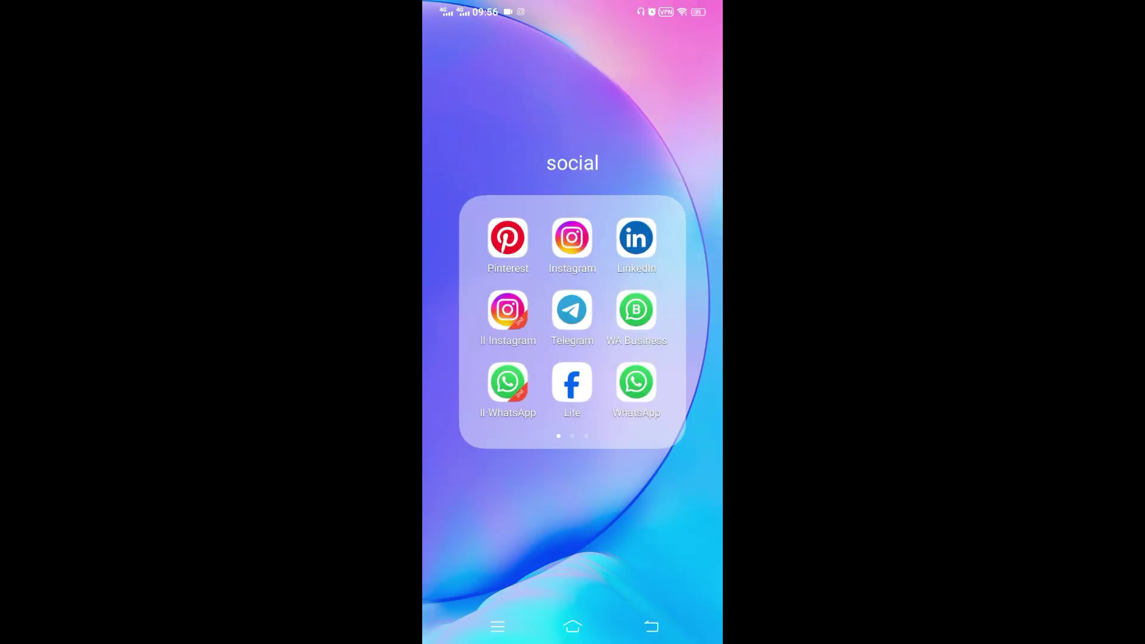
{"action": "left_click_drag", "start_coordinate": [632, 322], "coordinate": [506, 322]}
{"action": "left_click_drag", "start_coordinate": [571, 237], "coordinate": [572, 237]}
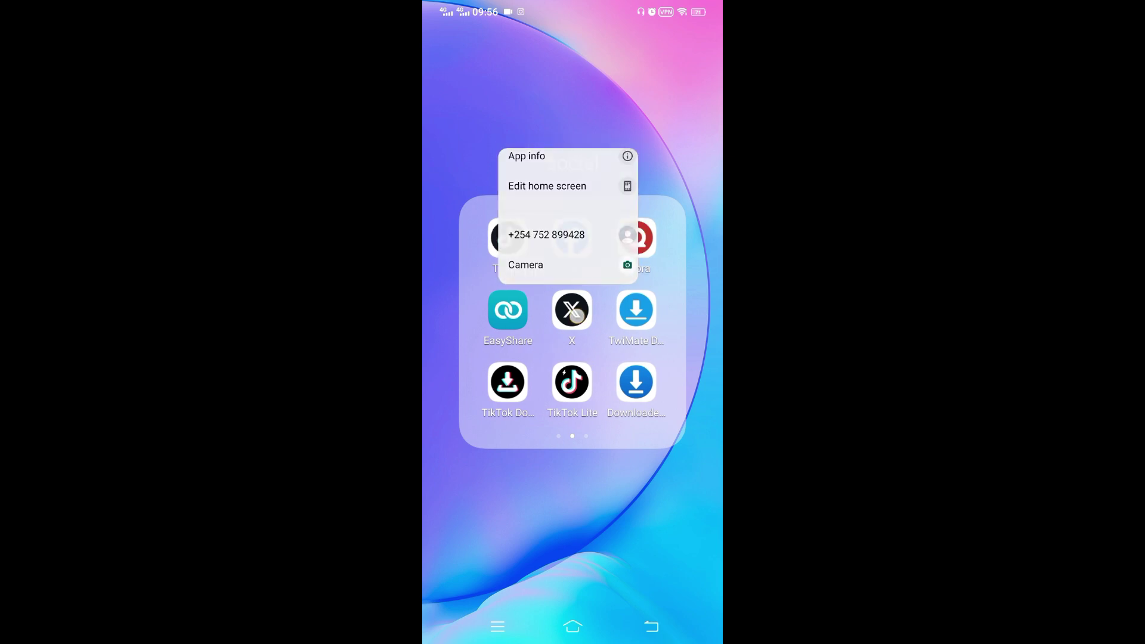
{"action": "left_click", "coordinate": [571, 310]}
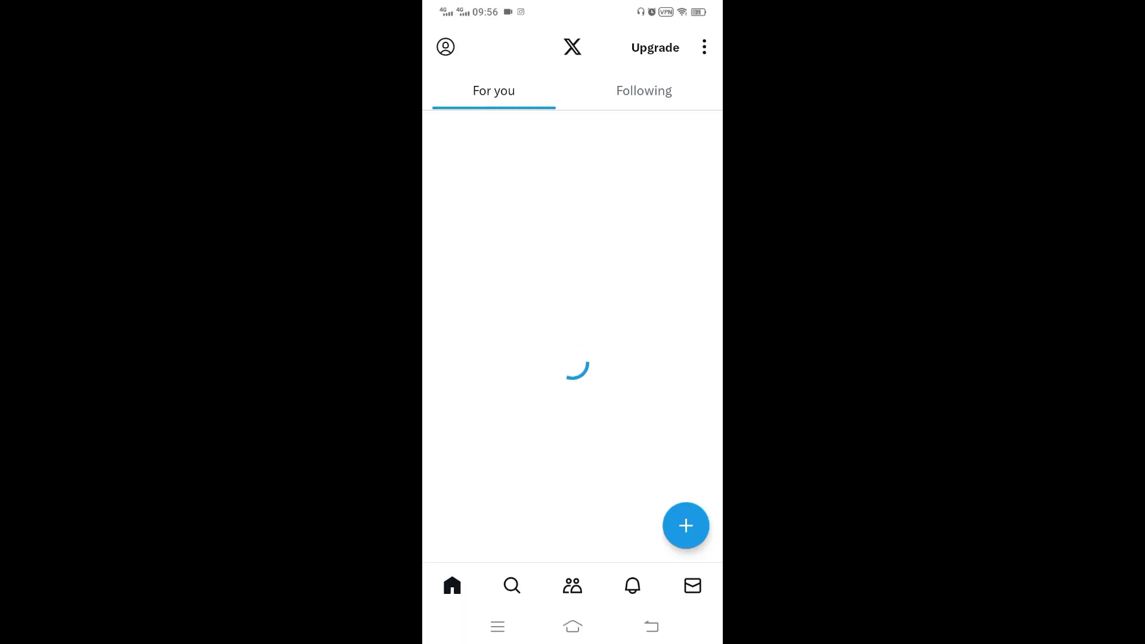
Open X's Trending list and scroll down through the Romania trends.
{"action": "left_click", "coordinate": [511, 585]}
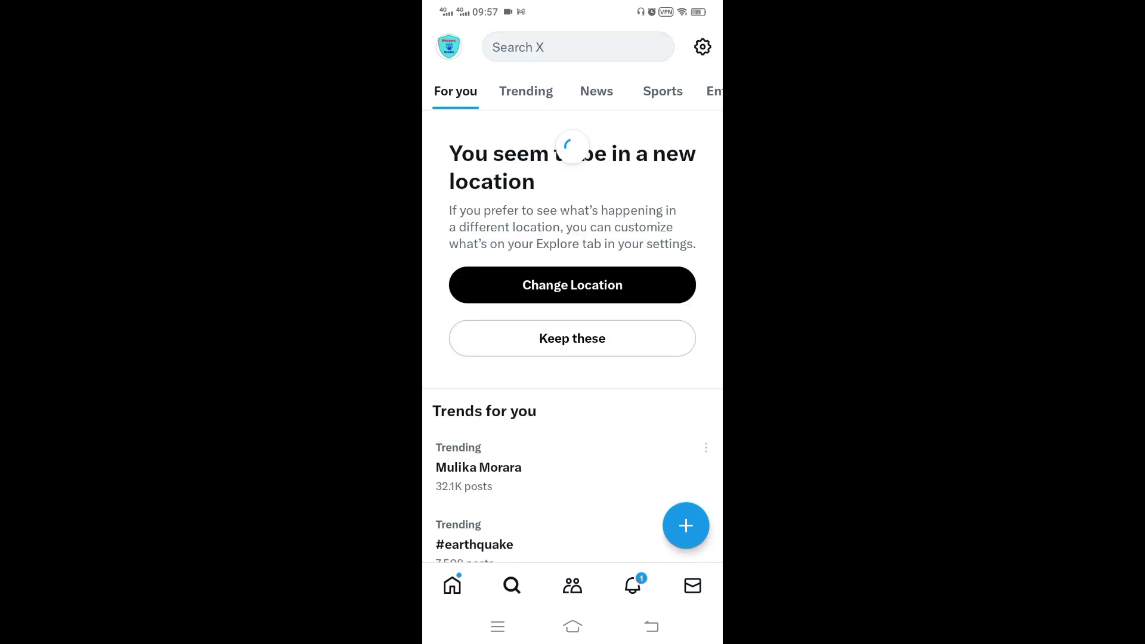
{"action": "left_click", "coordinate": [526, 90]}
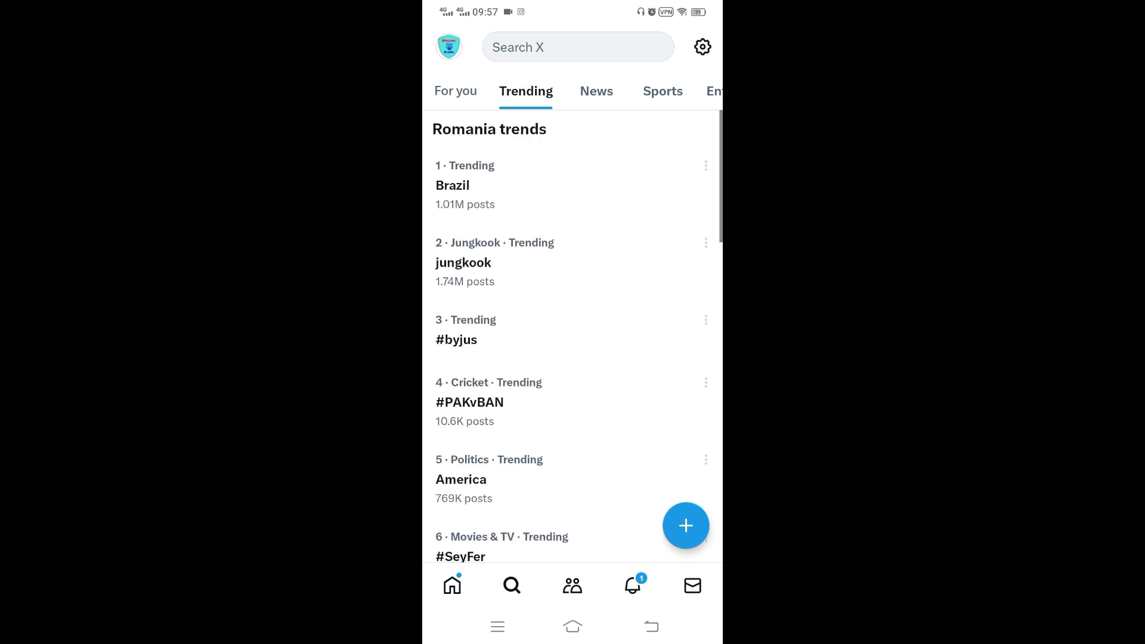
{"action": "scroll", "coordinate": [632, 411], "scroll_direction": "down", "scroll_amount": 4}
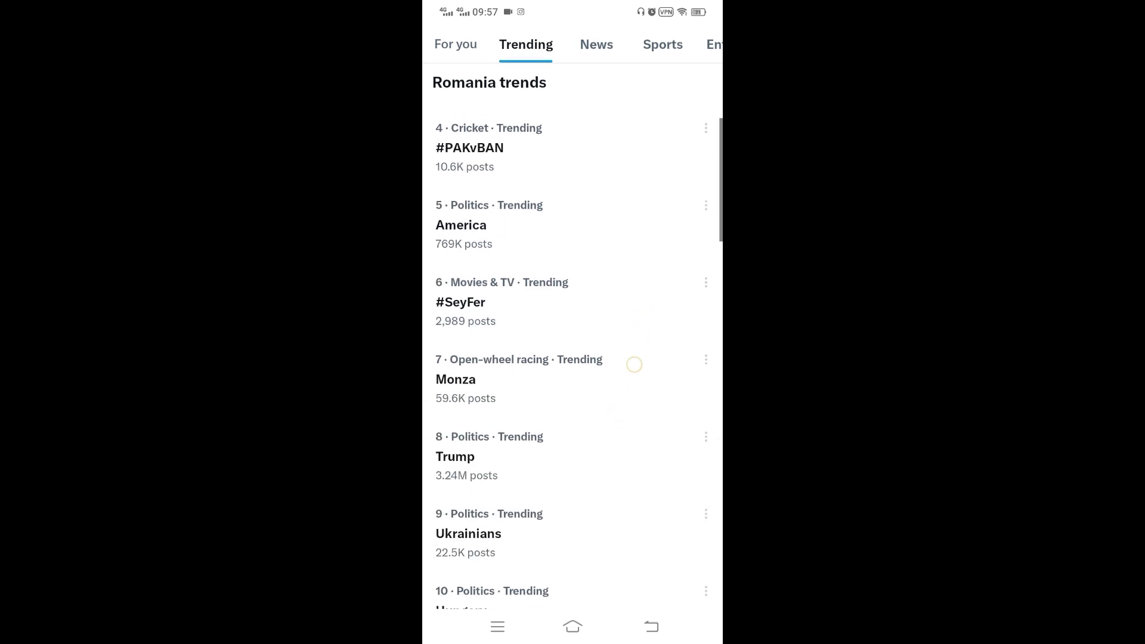
{"action": "scroll", "coordinate": [633, 363], "scroll_direction": "down", "scroll_amount": 3}
{"action": "scroll", "coordinate": [634, 358], "scroll_direction": "down", "scroll_amount": 3}
{"action": "scroll", "coordinate": [629, 377], "scroll_direction": "down", "scroll_amount": 2}
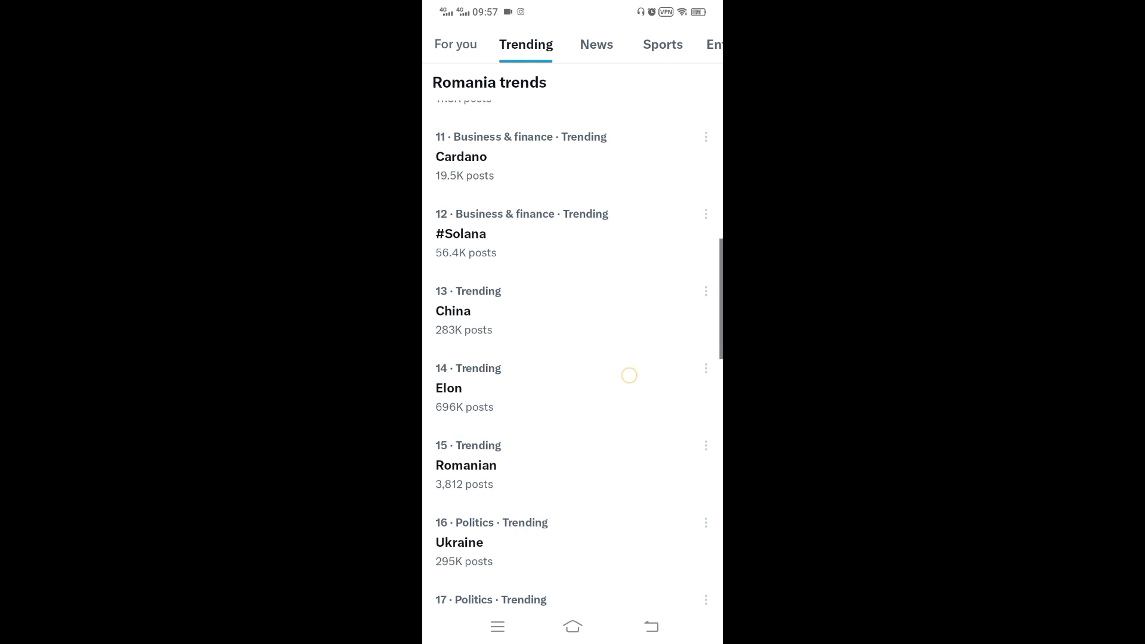
{"action": "scroll", "coordinate": [626, 376], "scroll_direction": "down", "scroll_amount": 3}
{"action": "scroll", "coordinate": [636, 366], "scroll_direction": "down", "scroll_amount": 3}
{"action": "scroll", "coordinate": [633, 360], "scroll_direction": "down", "scroll_amount": 3}
{"action": "scroll", "coordinate": [634, 371], "scroll_direction": "down", "scroll_amount": 4}
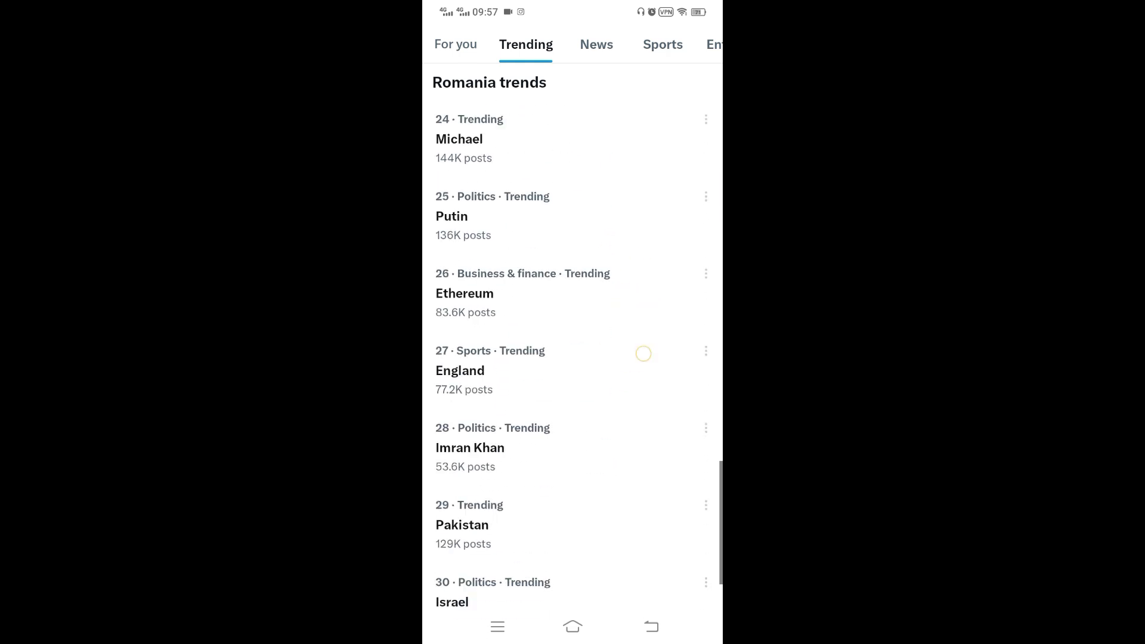
{"action": "scroll", "coordinate": [623, 417], "scroll_direction": "down", "scroll_amount": 2}
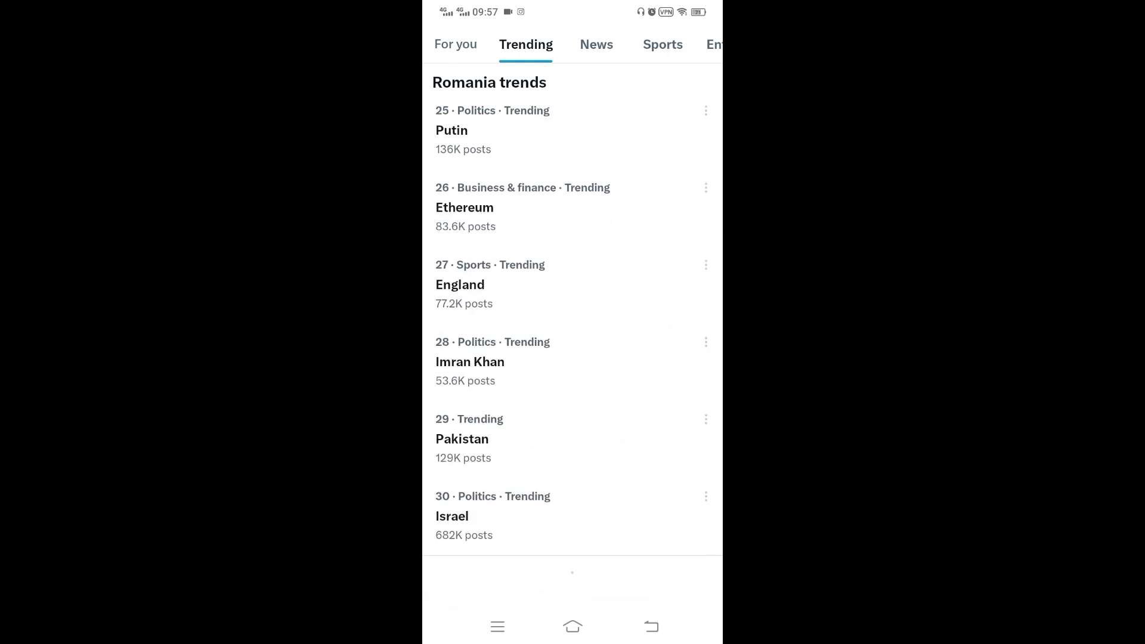
Scroll back up the trends and leave X for the home screen.
{"action": "scroll", "coordinate": [616, 435], "scroll_direction": "up", "scroll_amount": 1}
{"action": "scroll", "coordinate": [602, 453], "scroll_direction": "up", "scroll_amount": 6}
{"action": "scroll", "coordinate": [596, 458], "scroll_direction": "up", "scroll_amount": 5}
{"action": "scroll", "coordinate": [596, 458], "scroll_direction": "up", "scroll_amount": 6}
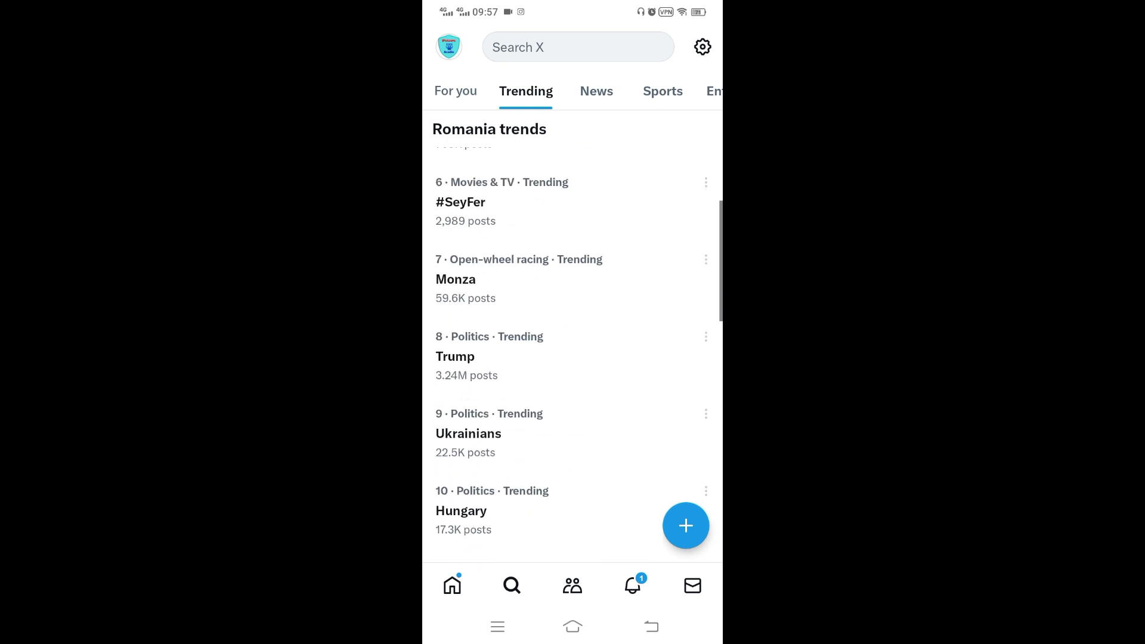
{"action": "scroll", "coordinate": [605, 447], "scroll_direction": "up", "scroll_amount": 5}
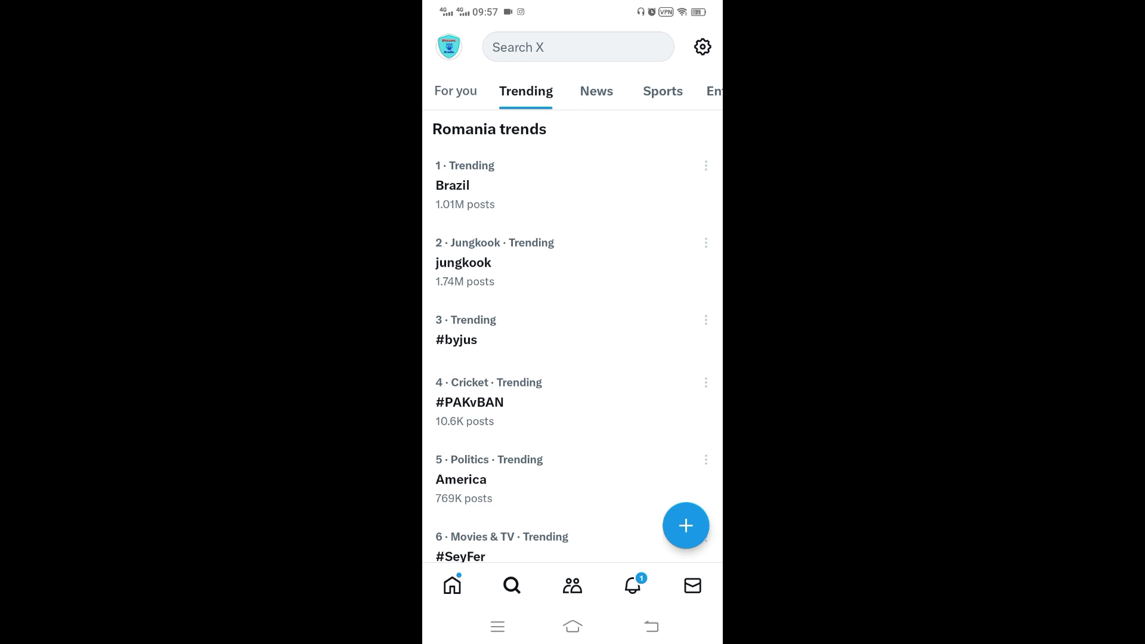
{"action": "left_click", "coordinate": [589, 631]}
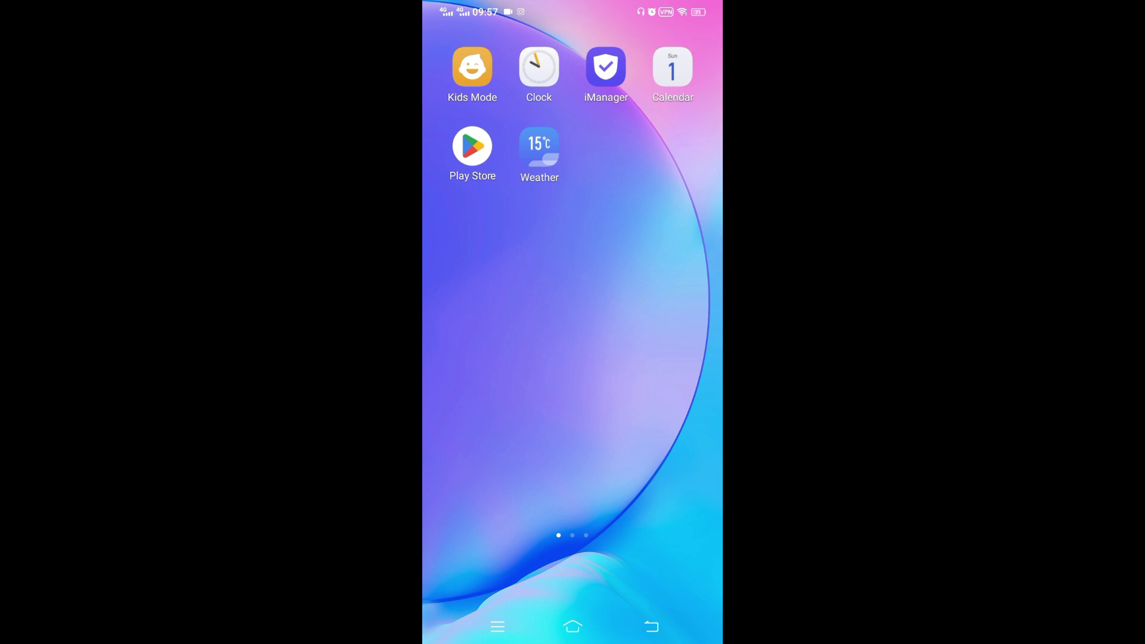
Switch back to Proton VPN through the recent apps view.
{"action": "left_click", "coordinate": [497, 626]}
{"action": "mouse_move", "coordinate": [477, 298]}
{"action": "left_mouse_down"}
{"action": "mouse_move", "coordinate": [685, 298]}
{"action": "mouse_move", "coordinate": [477, 298]}
{"action": "left_mouse_up"}
{"action": "left_click_drag", "start_coordinate": [656, 298], "coordinate": [477, 298]}
{"action": "left_click_drag", "start_coordinate": [567, 402], "coordinate": [685, 401]}
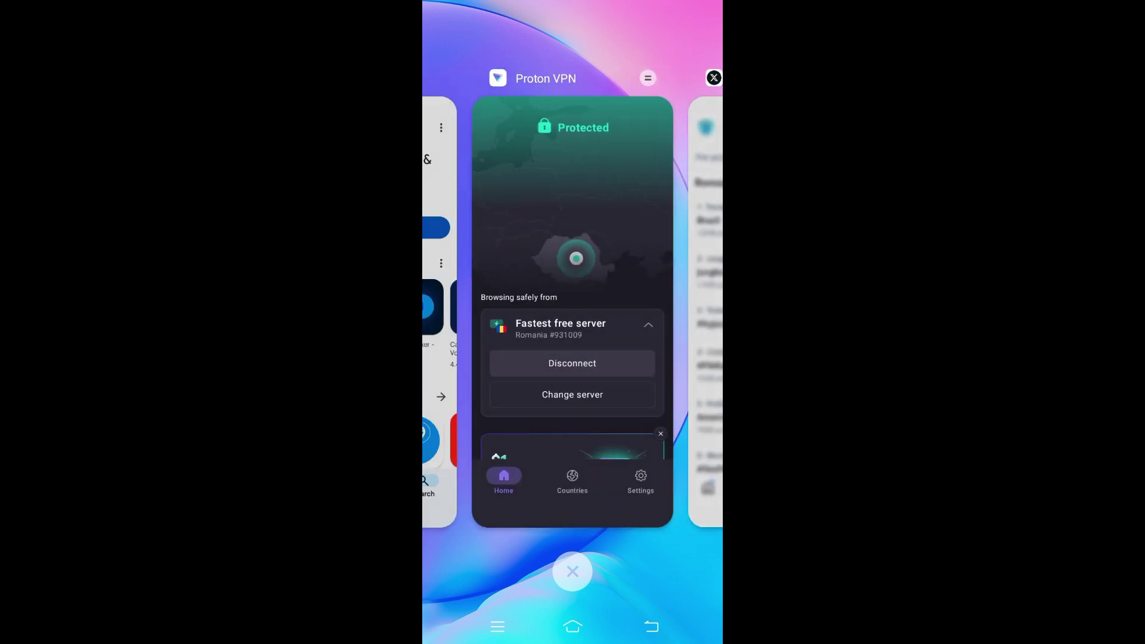
{"action": "left_click", "coordinate": [598, 347]}
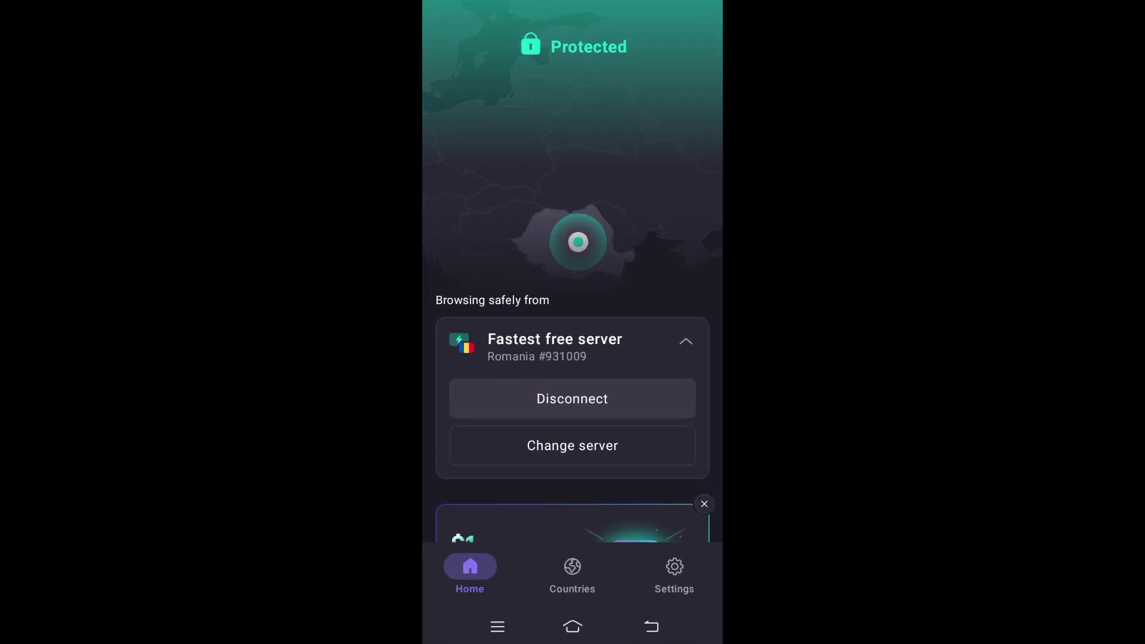
Disconnect Proton VPN from the Romania #931009 server.
{"action": "left_click", "coordinate": [573, 398]}
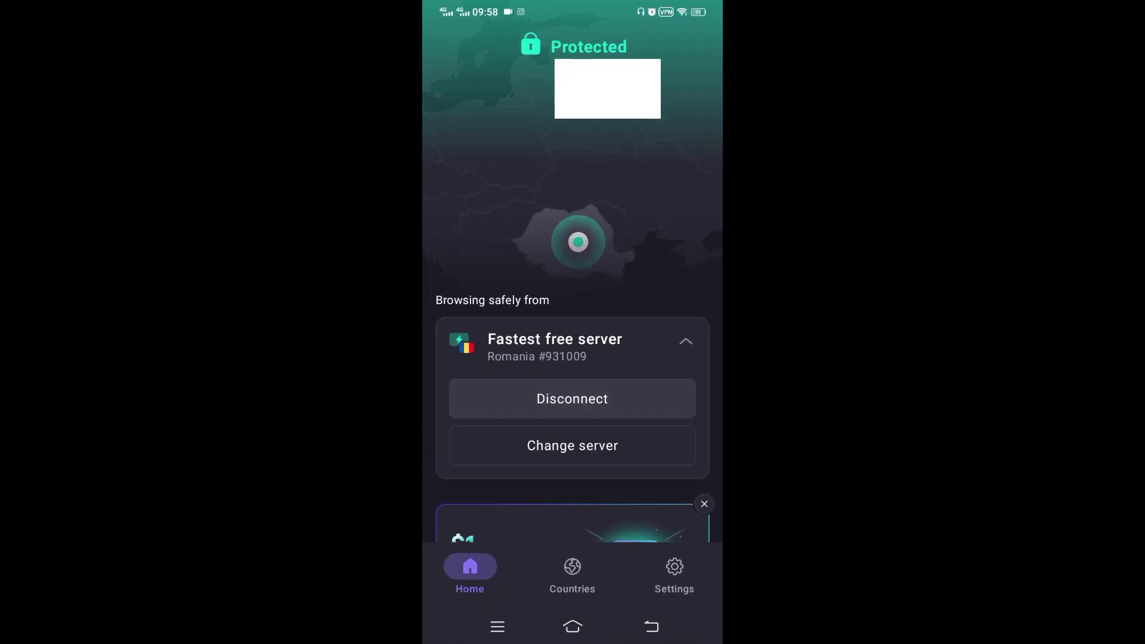